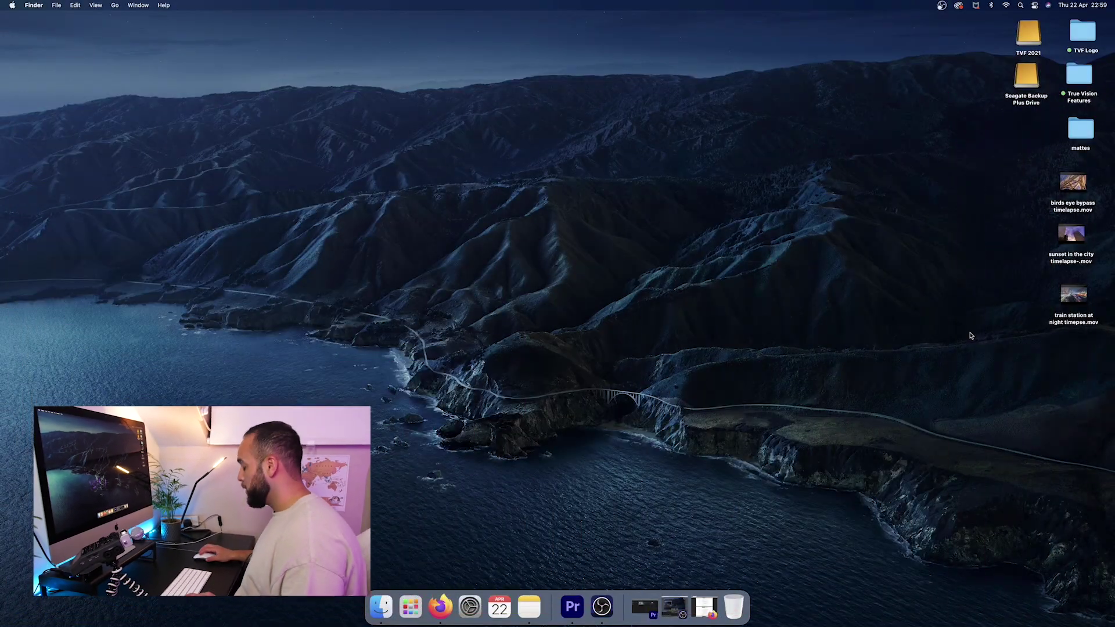
# Bring up the desktop context menu to create a new folder beside the timelapse clips
pyautogui.rightClick(965, 288)
# Create the desktop project folder, open it to view the three clips, then return to Premiere Pro
pyautogui.click(974, 295)
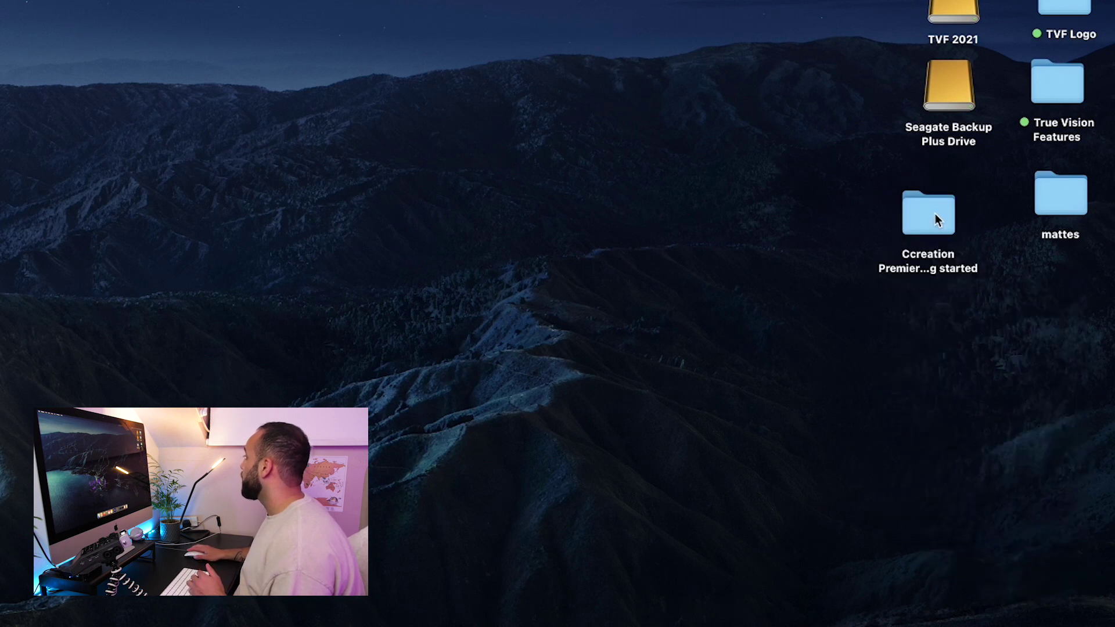
pyautogui.doubleClick(936, 223)
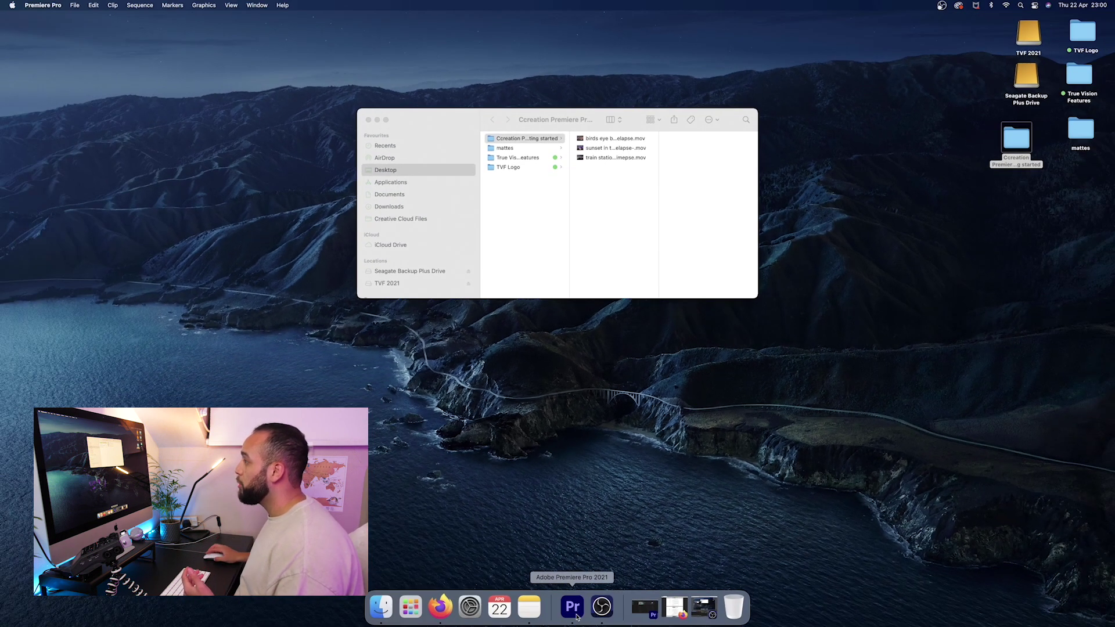
pyautogui.click(573, 609)
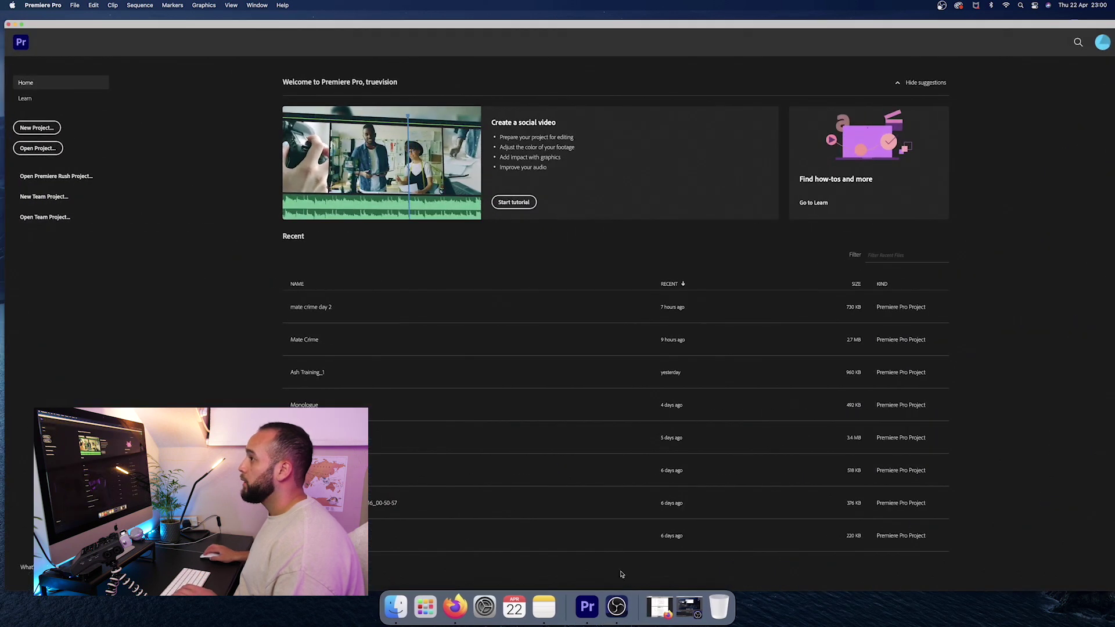
# Start a new project named 'Ccreation Premiere Pro Getting started' saved in the desktop clips folder
pyautogui.click(38, 128)
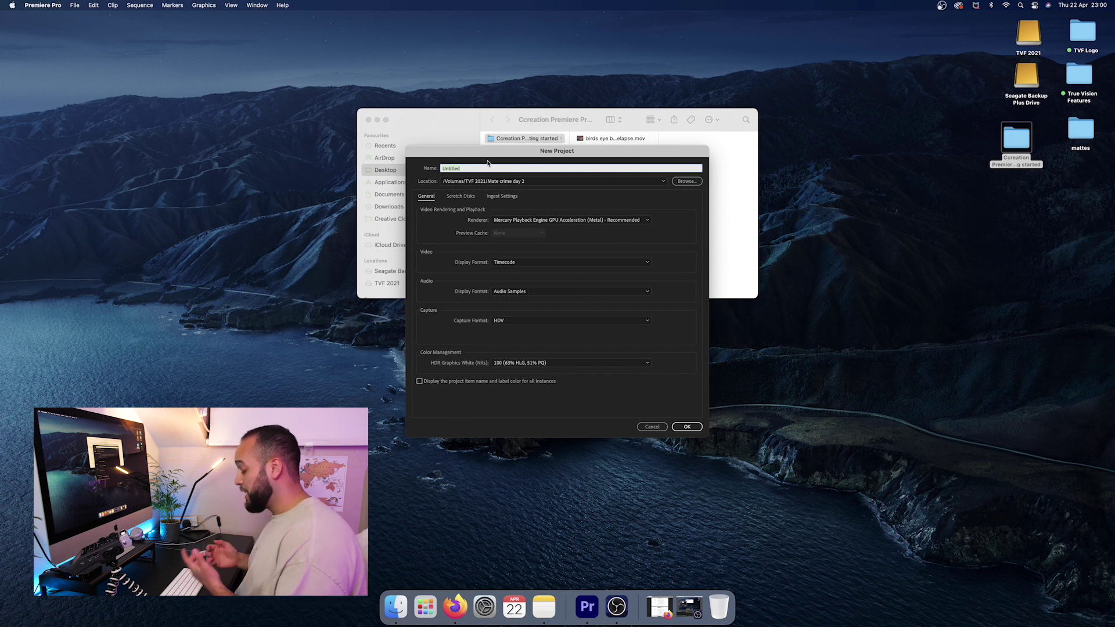
pyautogui.click(689, 182)
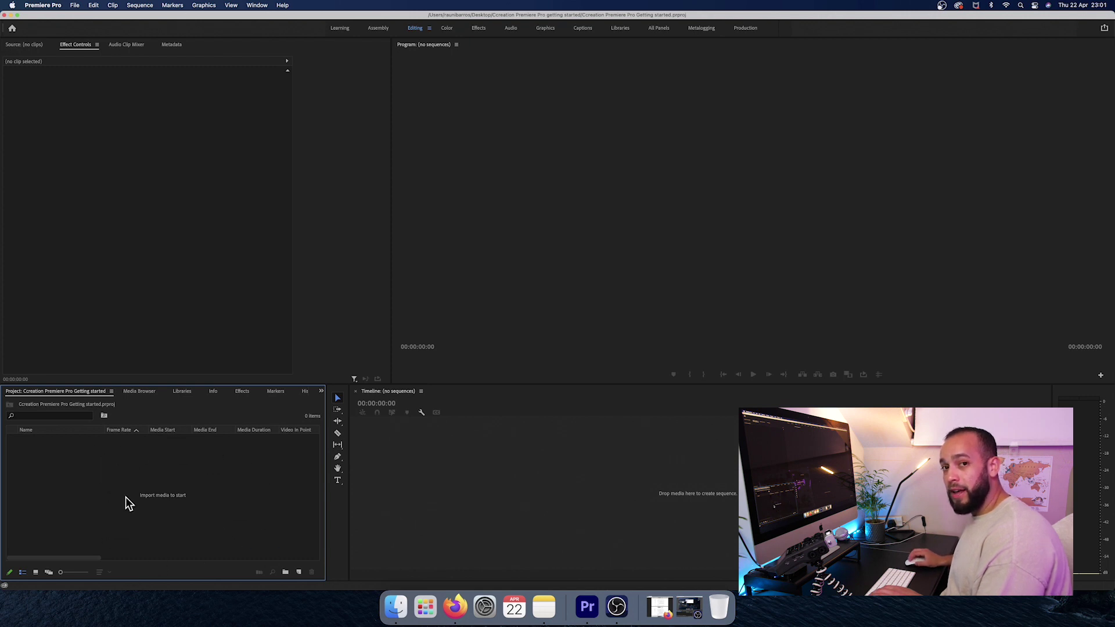
# Drag the three timelapse .mov clips from Finder into the Project panel
pyautogui.press('super+Tab')
pyautogui.keyDown('shift'); pyautogui.click(610, 170); pyautogui.keyUp('shift')
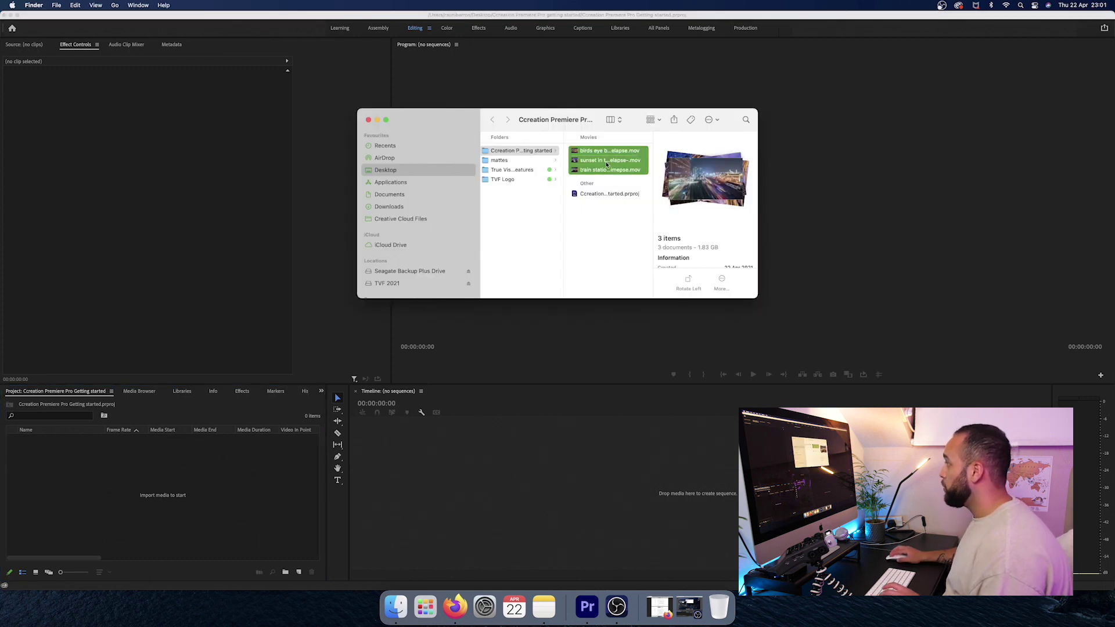
pyautogui.moveTo(610, 160); pyautogui.dragTo(147, 489)
pyautogui.press('super+Tab')
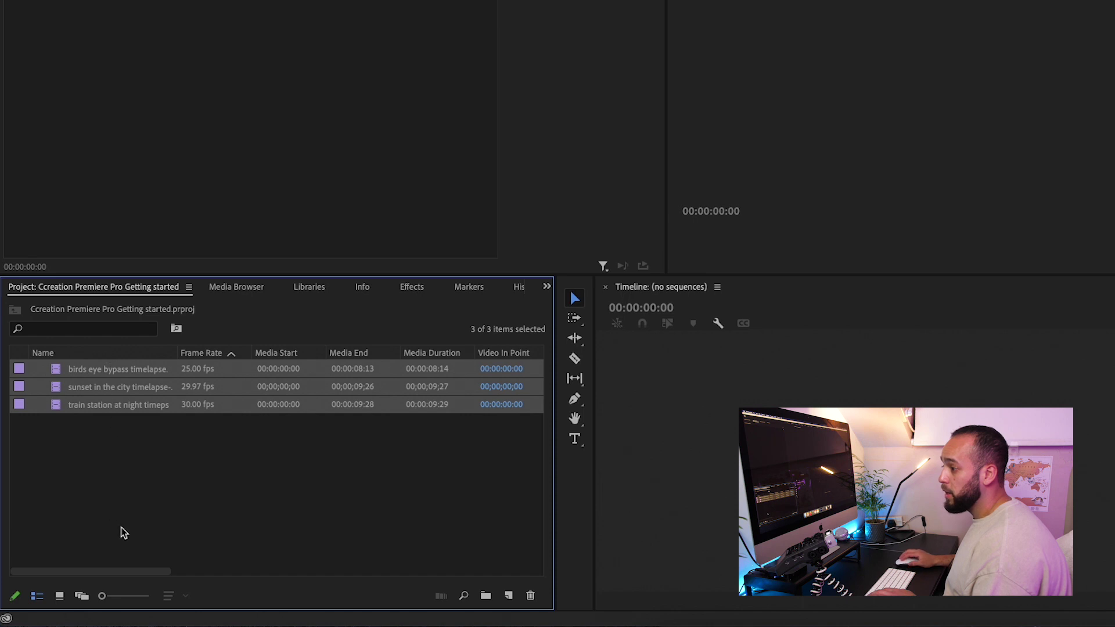
# Try the Project panel's Icon, Freeform and List views, ending in Icon View with nothing selected
pyautogui.click(58, 598)
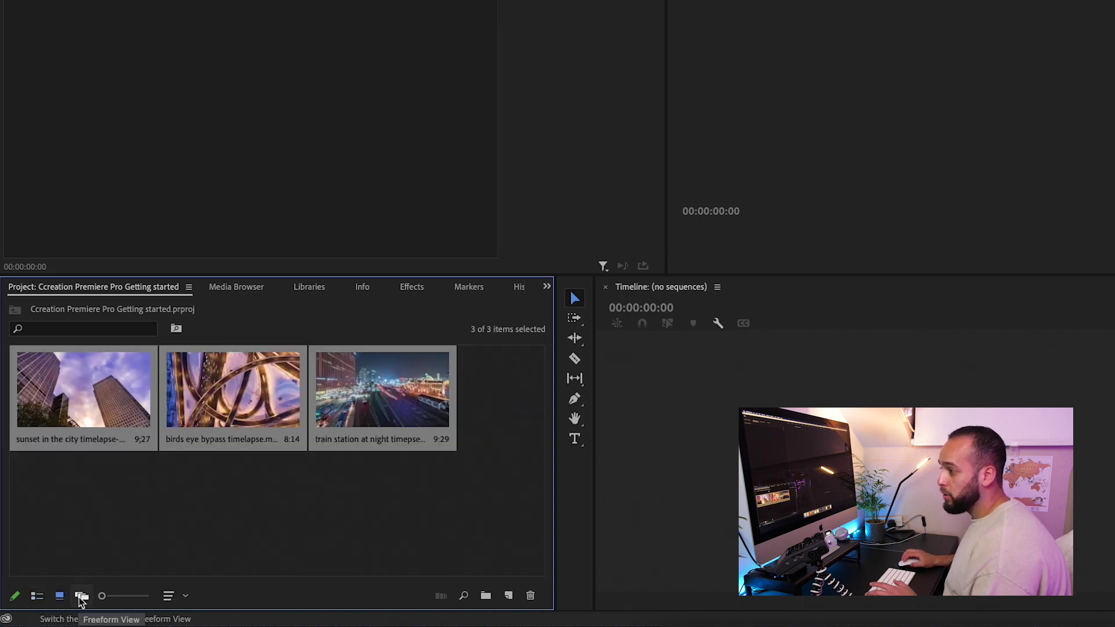
pyautogui.click(81, 597)
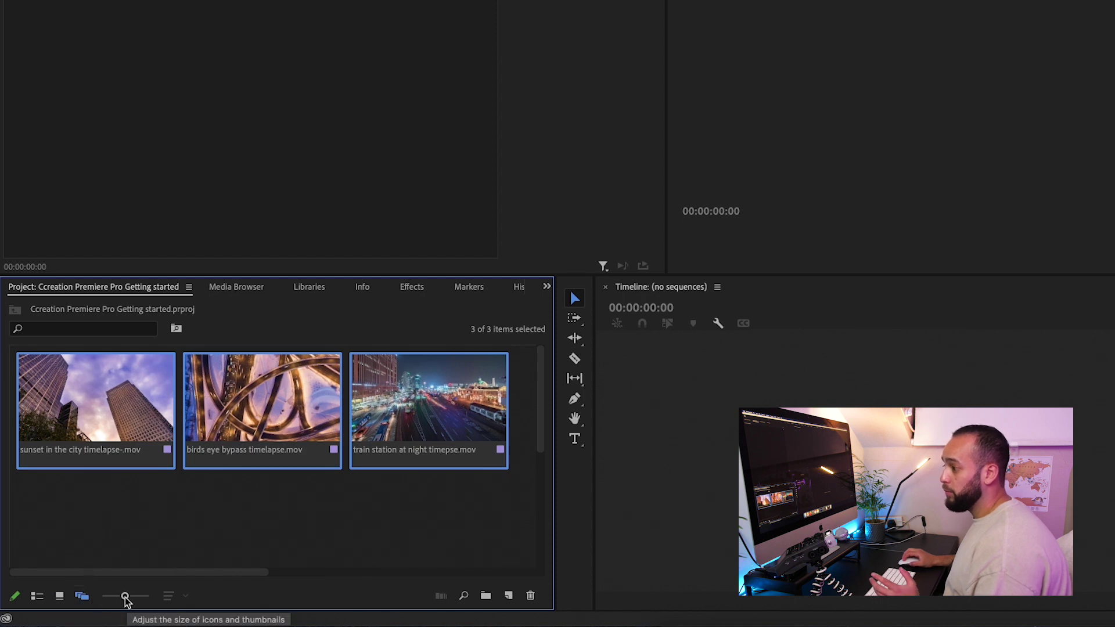
pyautogui.moveTo(124, 598)
pyautogui.mouseDown()
pyautogui.moveTo(152, 600)
pyautogui.moveTo(110, 598)
pyautogui.mouseUp()
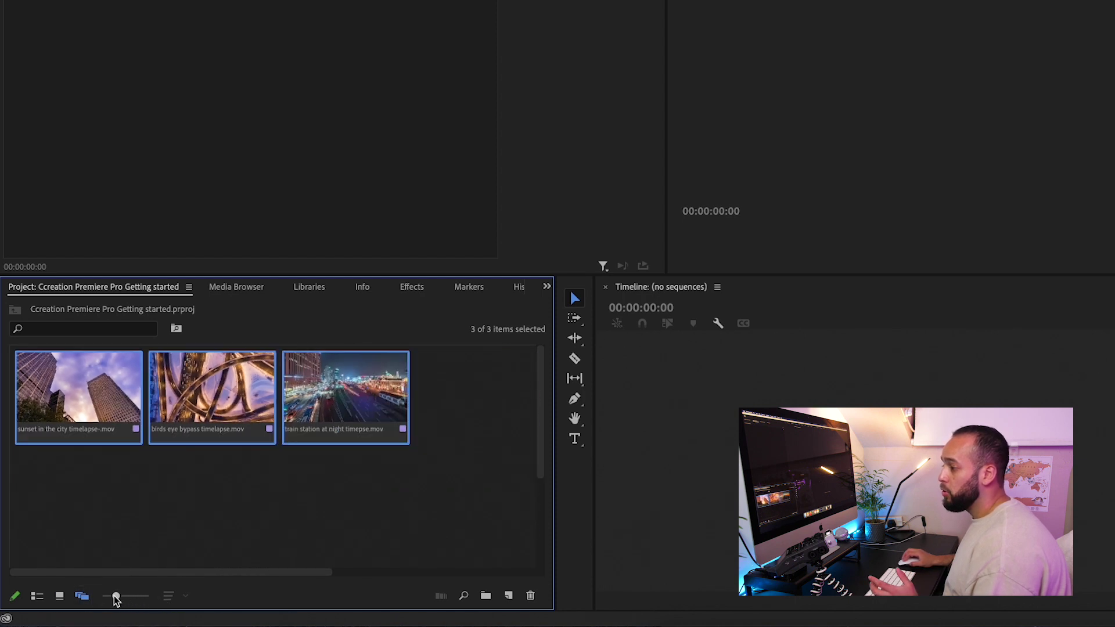
pyautogui.click(58, 598)
pyautogui.click(36, 597)
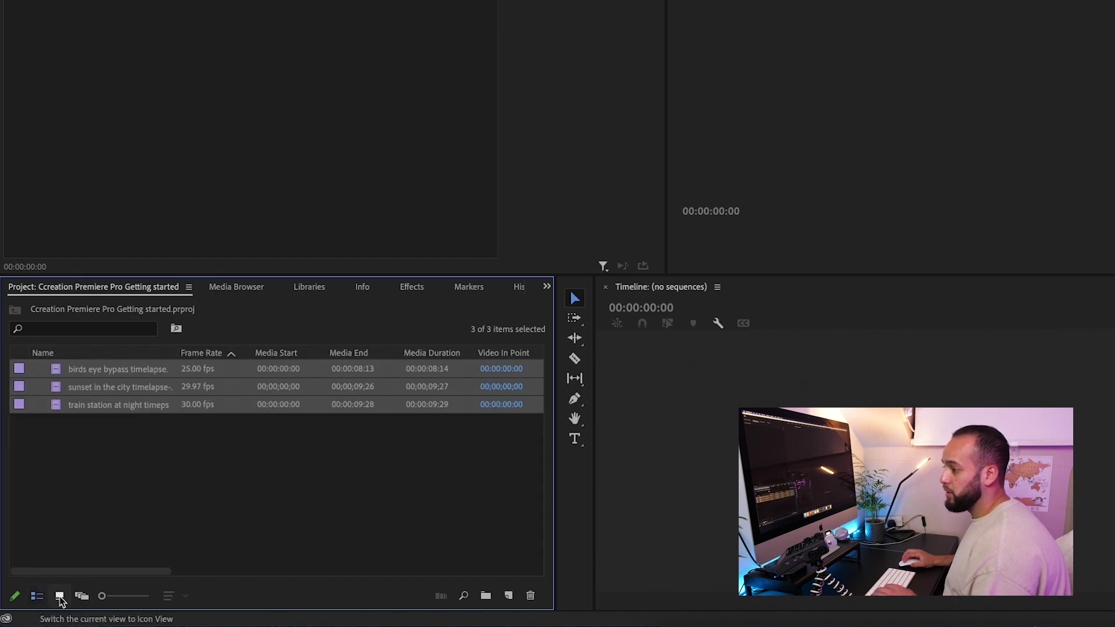
pyautogui.click(59, 597)
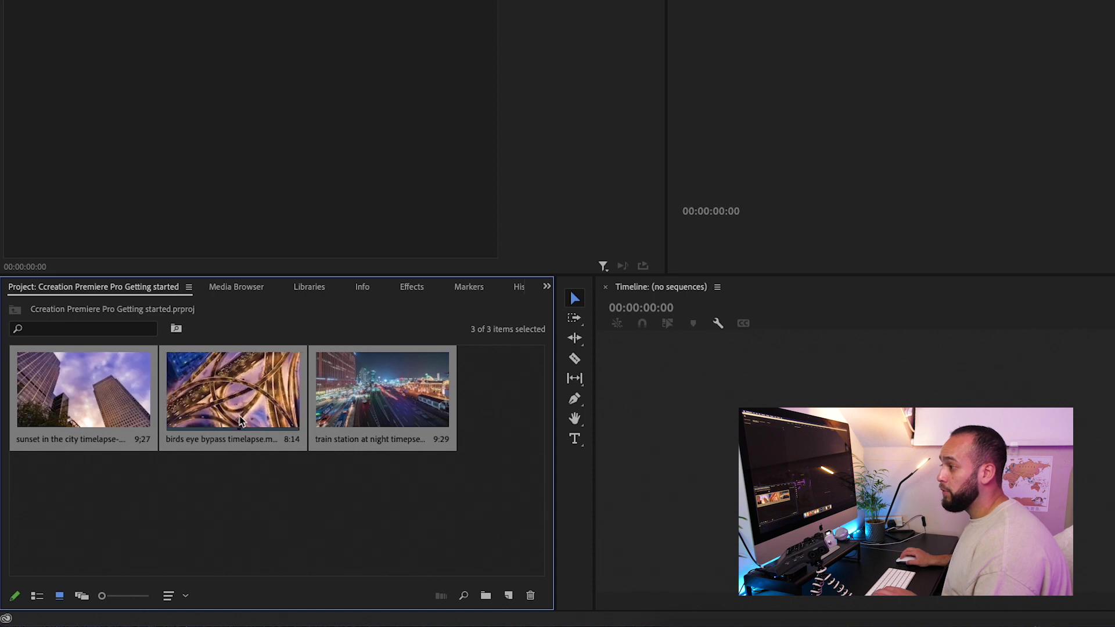
pyautogui.click(480, 483)
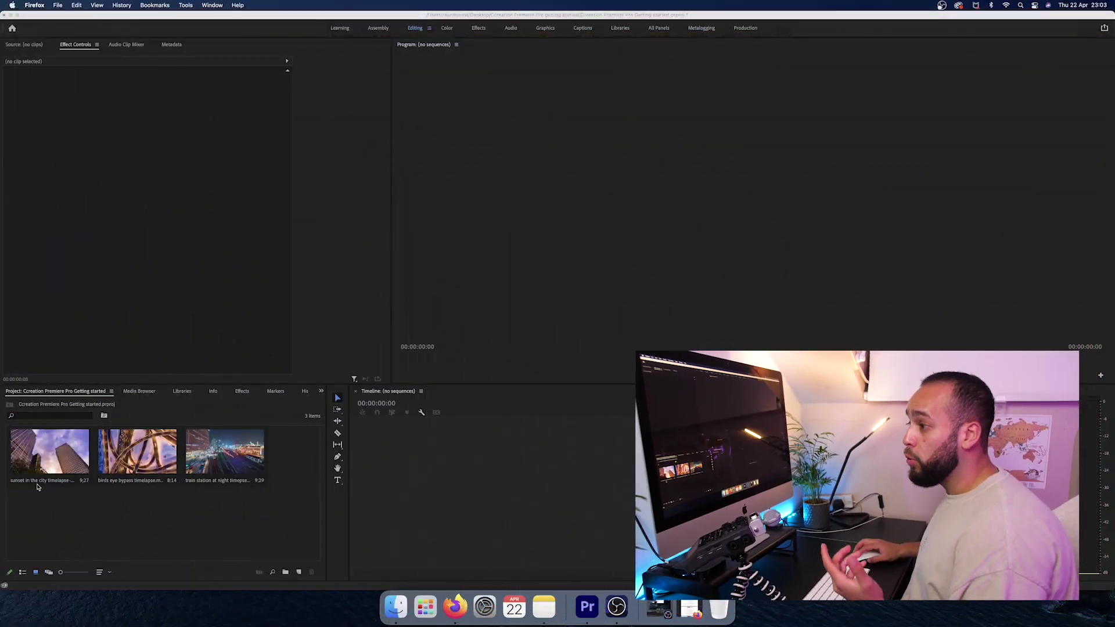
# Select the train station, birds eye bypass and sunset clips and drop them into a new sequence
pyautogui.click(165, 453)
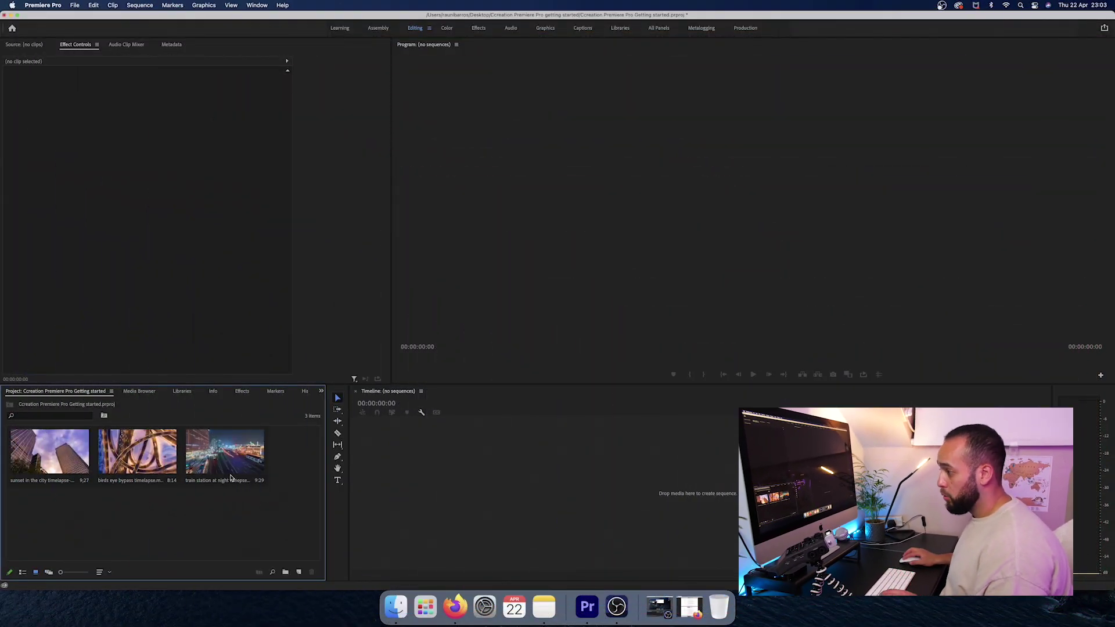
pyautogui.click(224, 456)
pyautogui.keyDown('shift'); pyautogui.click(127, 465); pyautogui.keyUp('shift')
pyautogui.keyDown('shift'); pyautogui.click(49, 456); pyautogui.keyUp('shift')
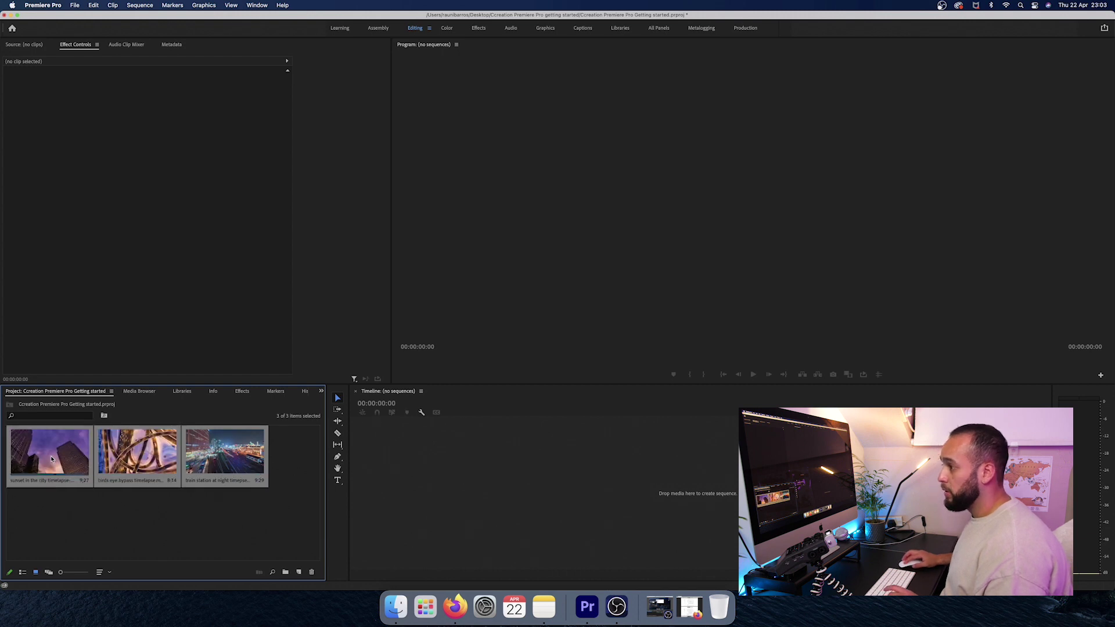
pyautogui.moveTo(49, 456); pyautogui.dragTo(457, 472)
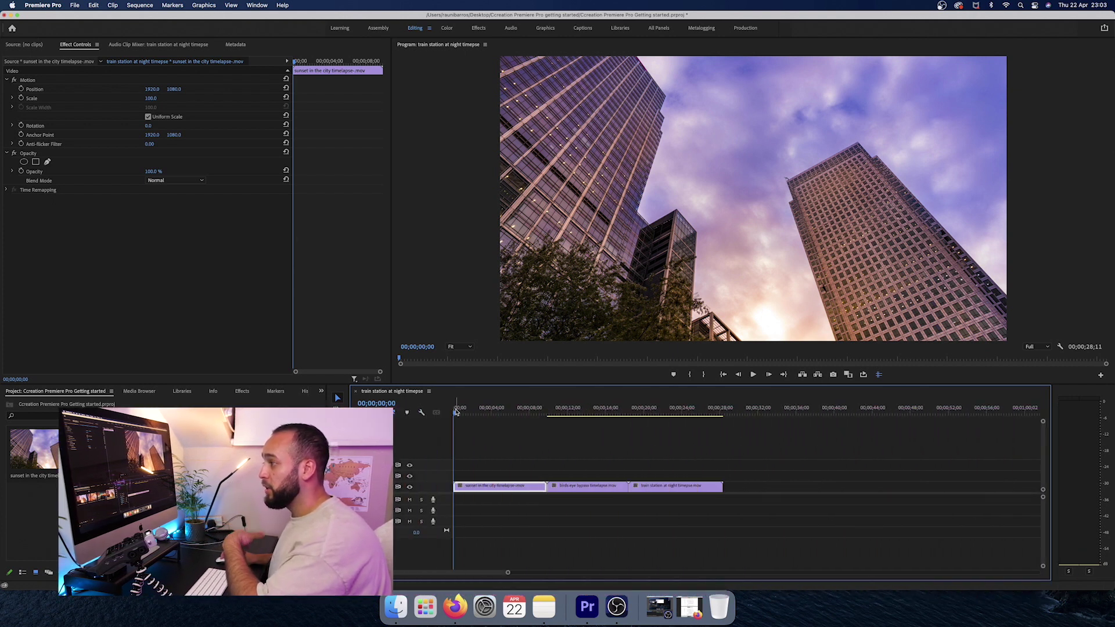
# Scale the train station at night clip to 200 so it fills the frame
pyautogui.moveTo(457, 412); pyautogui.dragTo(633, 416)
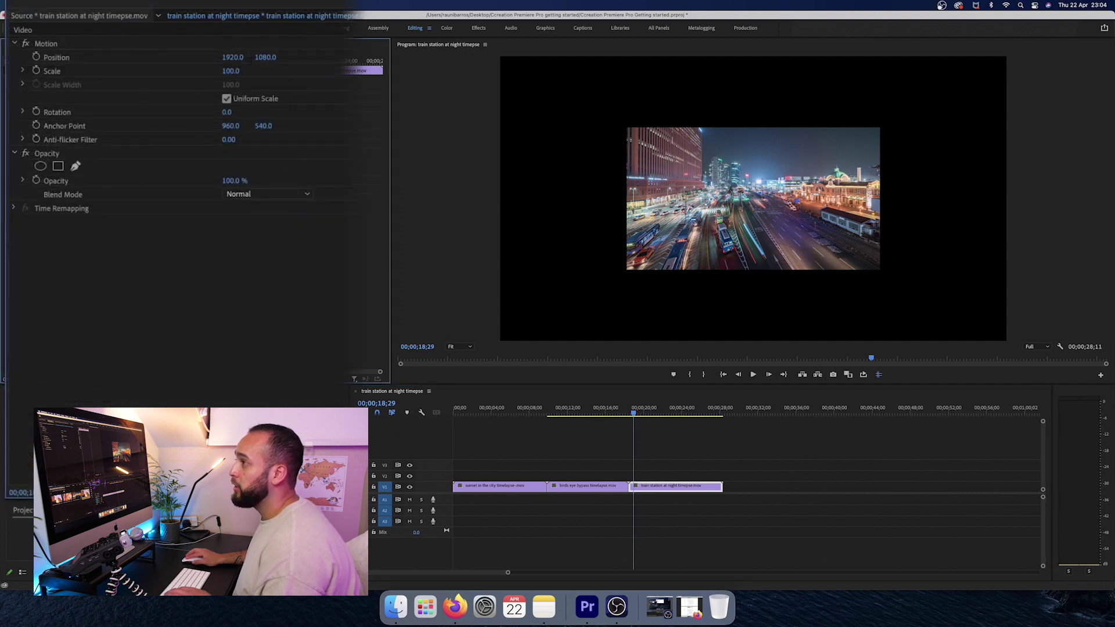
pyautogui.moveTo(231, 71); pyautogui.dragTo(289, 71)
pyautogui.moveTo(150, 98); pyautogui.dragTo(183, 108)
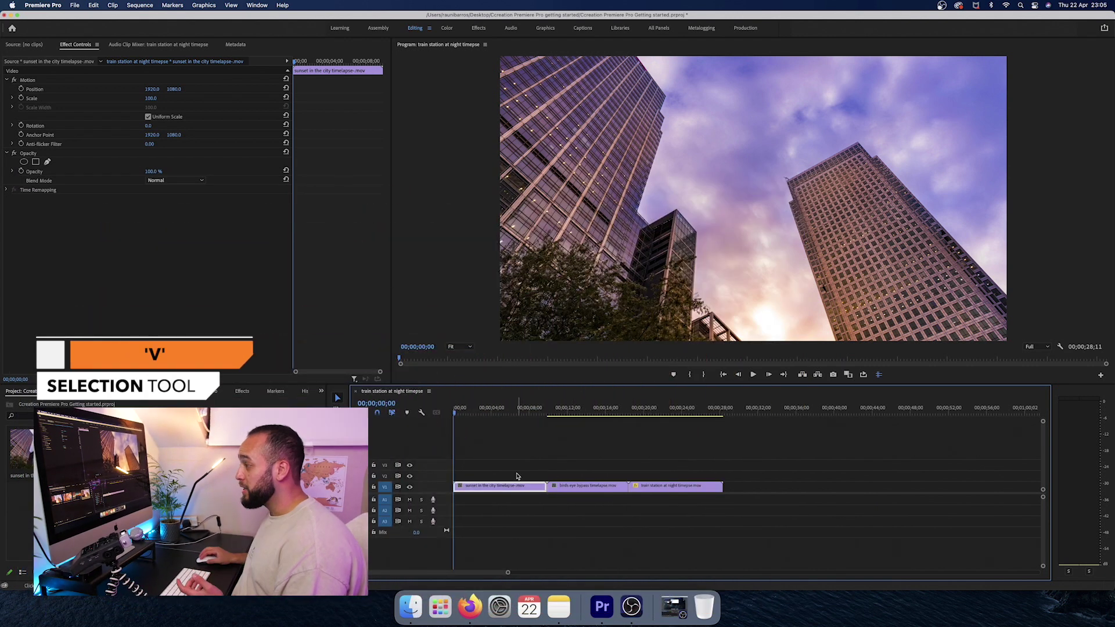
# Move the sunset clip up to V2 and split it into two pieces with the Razor tool
pyautogui.moveTo(517, 476); pyautogui.dragTo(490, 490)
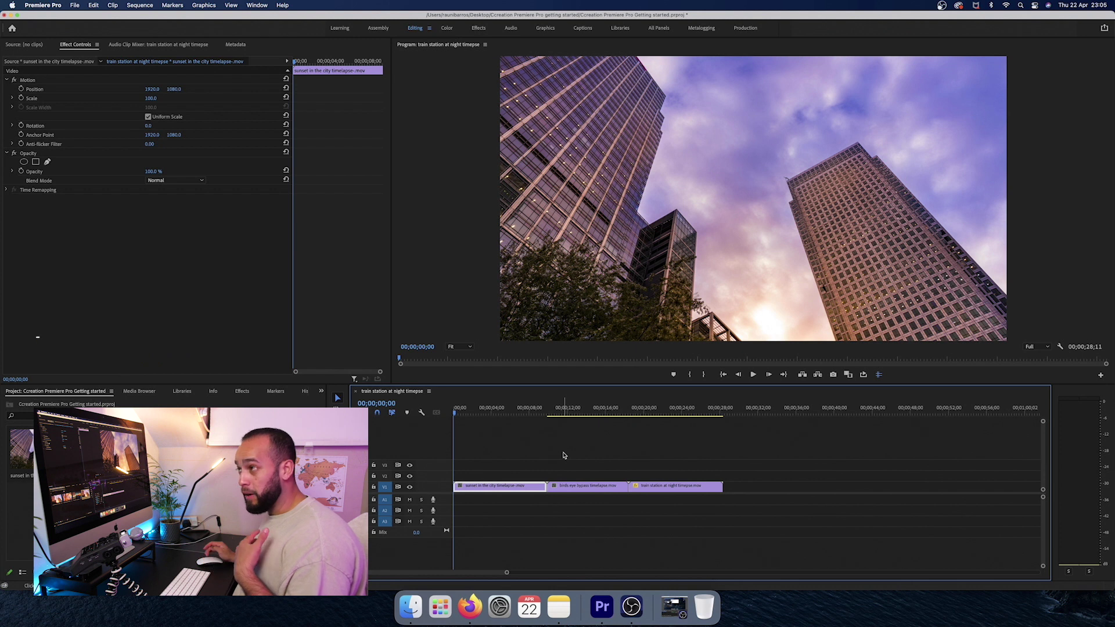
pyautogui.hscroll(5, 563, 455)
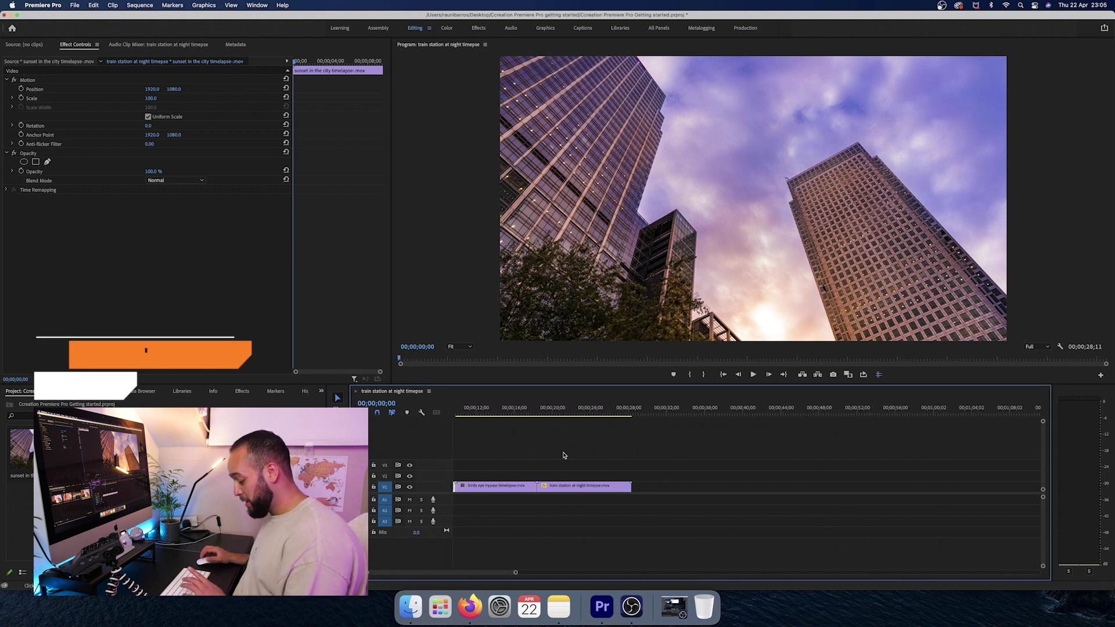
pyautogui.press('c')
pyautogui.hscroll(-5, 547, 470)
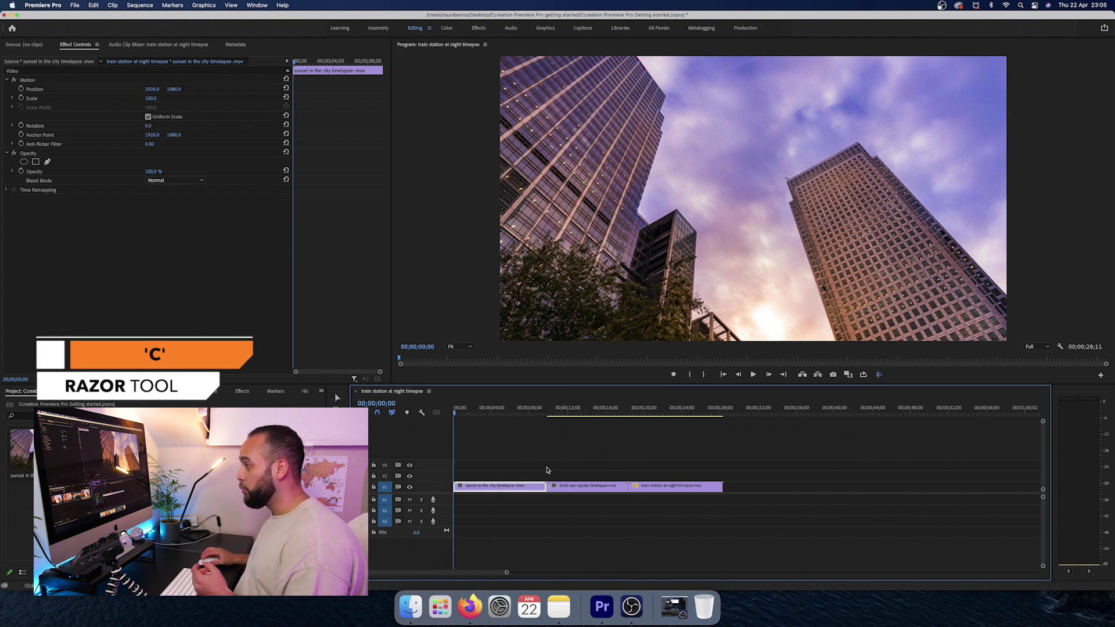
pyautogui.click(491, 486)
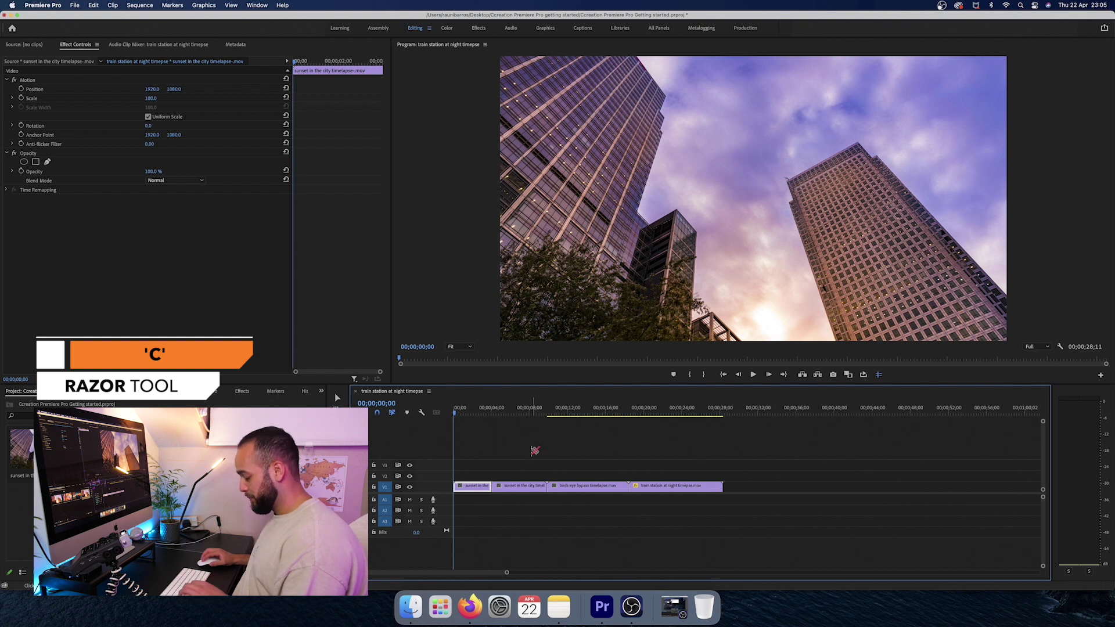
pyautogui.press('v')
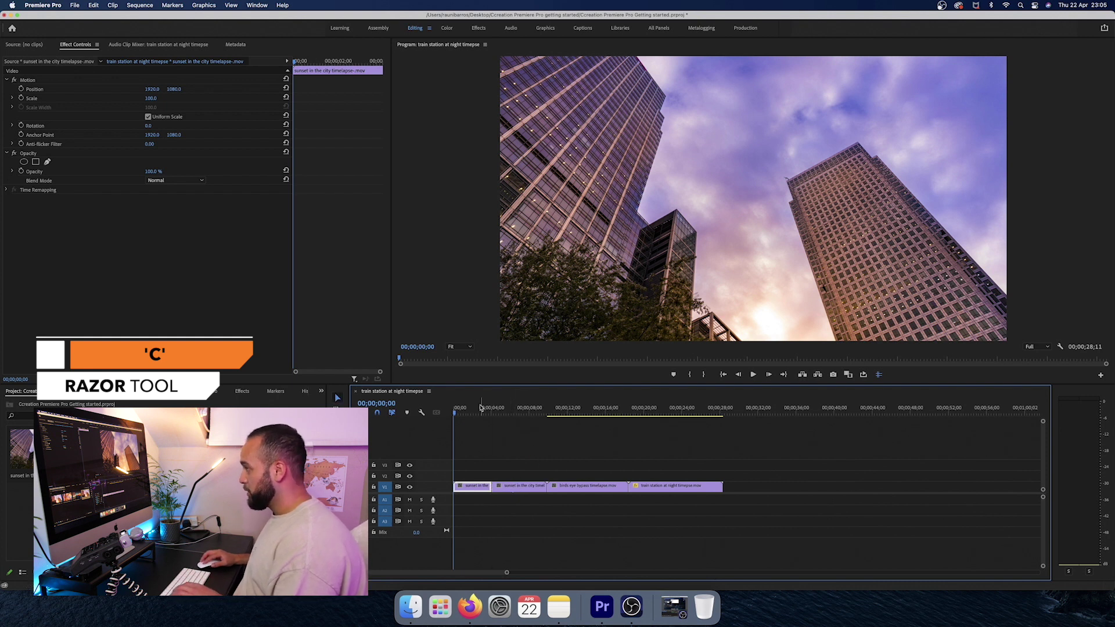
# Move the second sunset piece up a track, then undo both the move and the cut
pyautogui.moveTo(481, 408)
pyautogui.mouseDown()
pyautogui.moveTo(463, 410)
pyautogui.moveTo(496, 413)
pyautogui.moveTo(476, 413)
pyautogui.mouseUp()
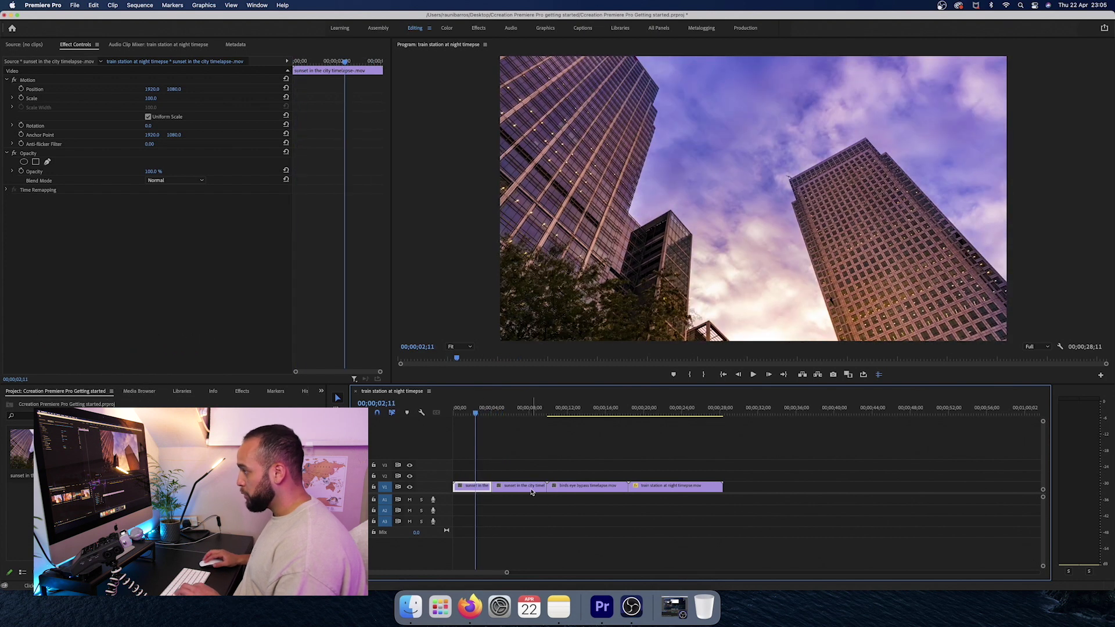
pyautogui.click(514, 489)
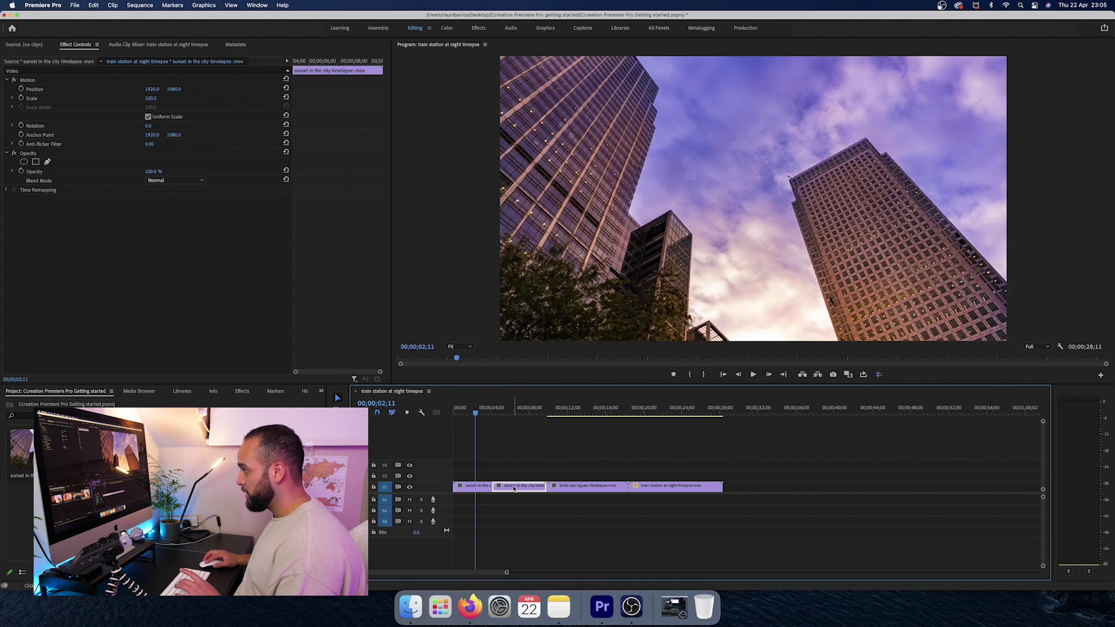
pyautogui.moveTo(515, 489); pyautogui.dragTo(801, 475)
pyautogui.click(475, 413)
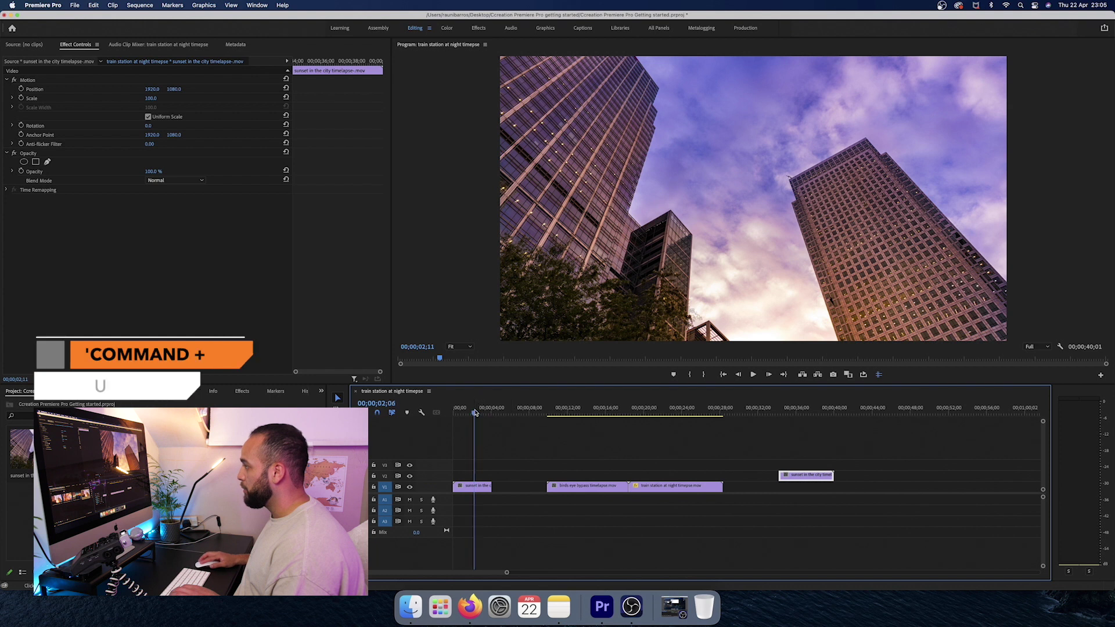
pyautogui.moveTo(475, 413); pyautogui.dragTo(485, 413)
pyautogui.press('super+z')
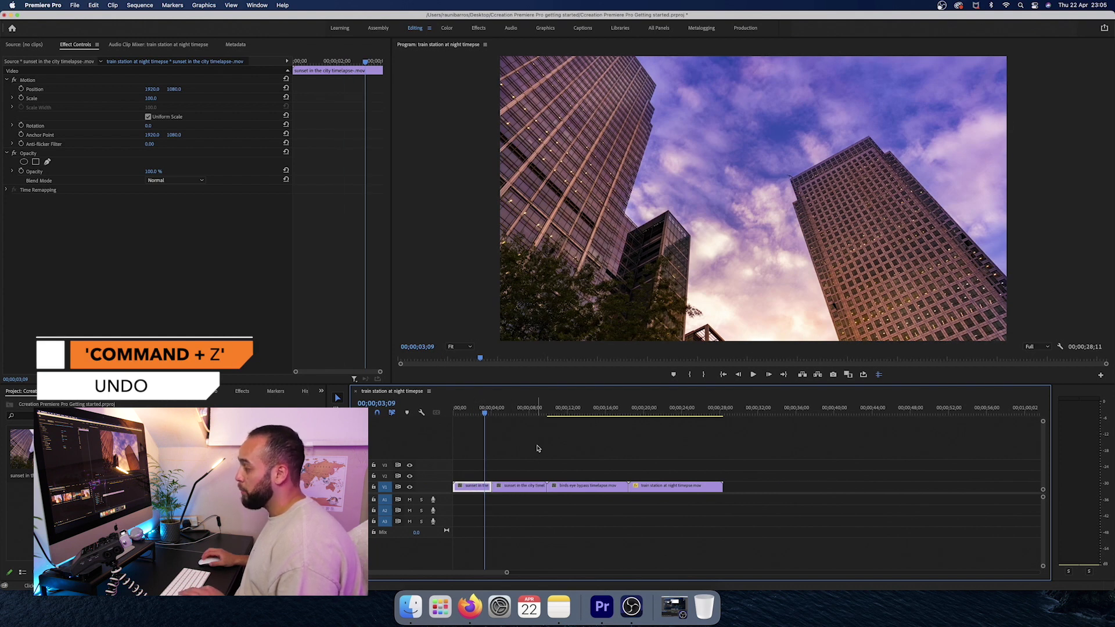
pyautogui.press('super+z')
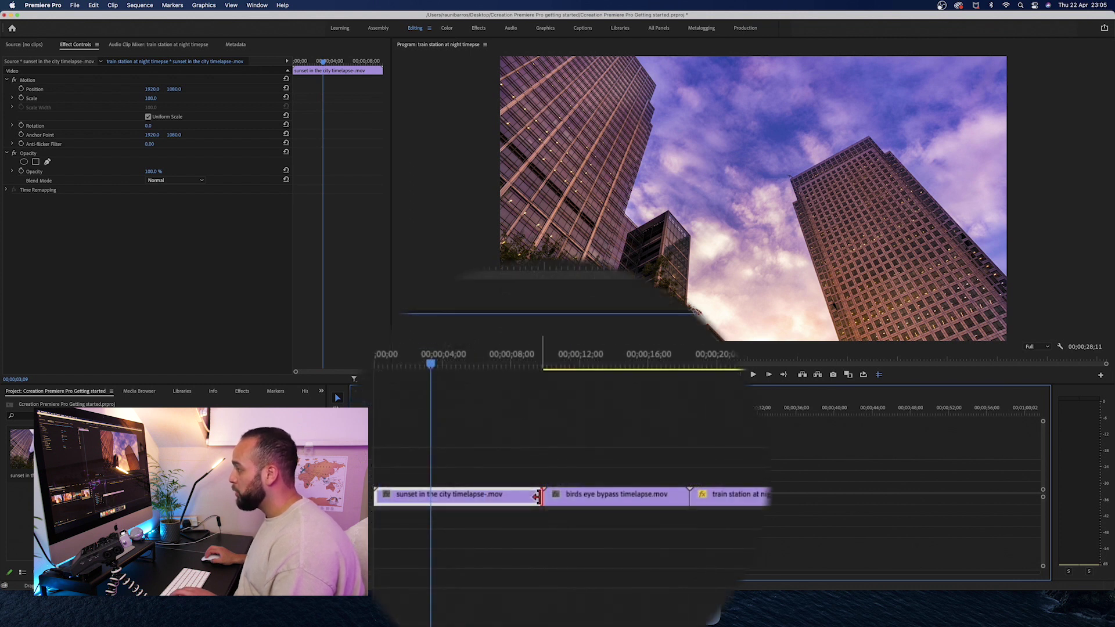
# Trim about one second off the sunset clip's end and select it to inspect its settings
pyautogui.moveTo(538, 496); pyautogui.dragTo(495, 495)
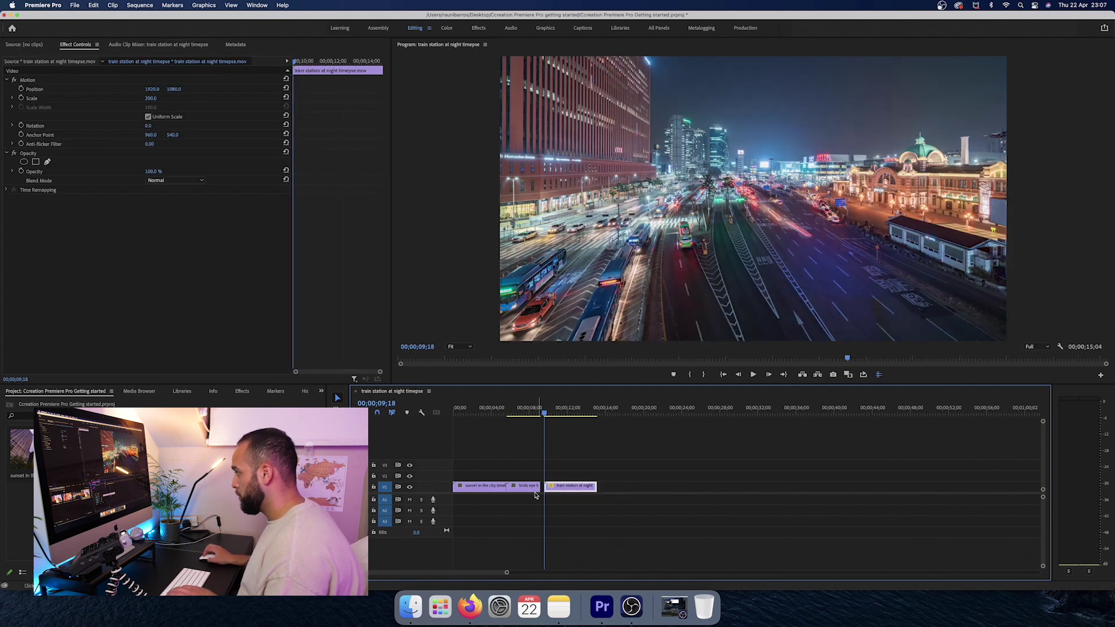
pyautogui.click(489, 486)
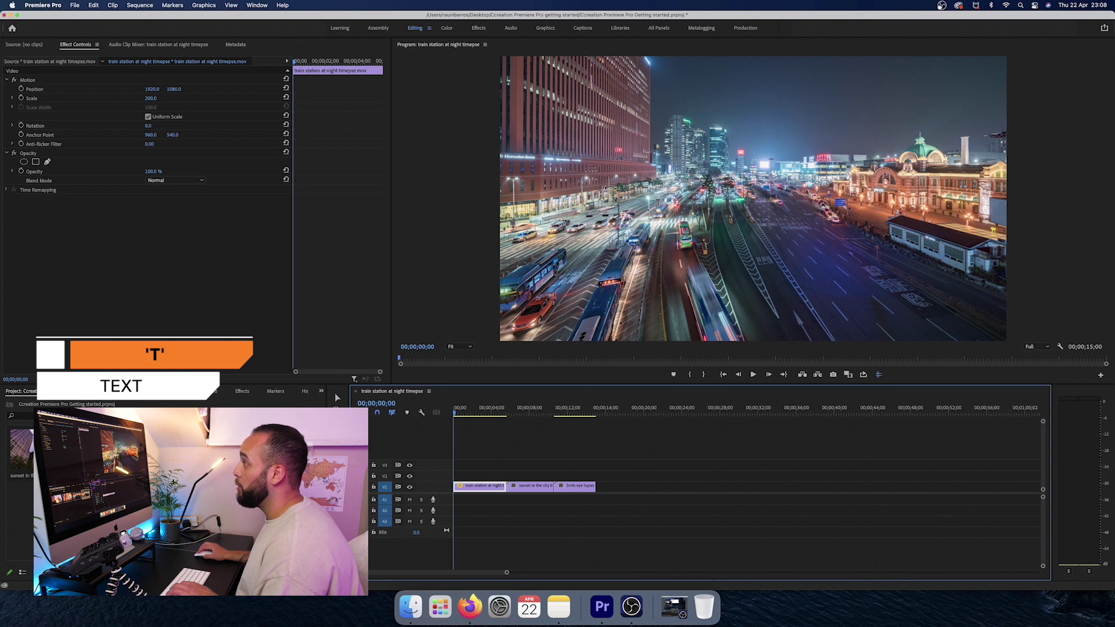
# Draw a text box on the video frame and type TIMELAPSE
pyautogui.click(737, 266)
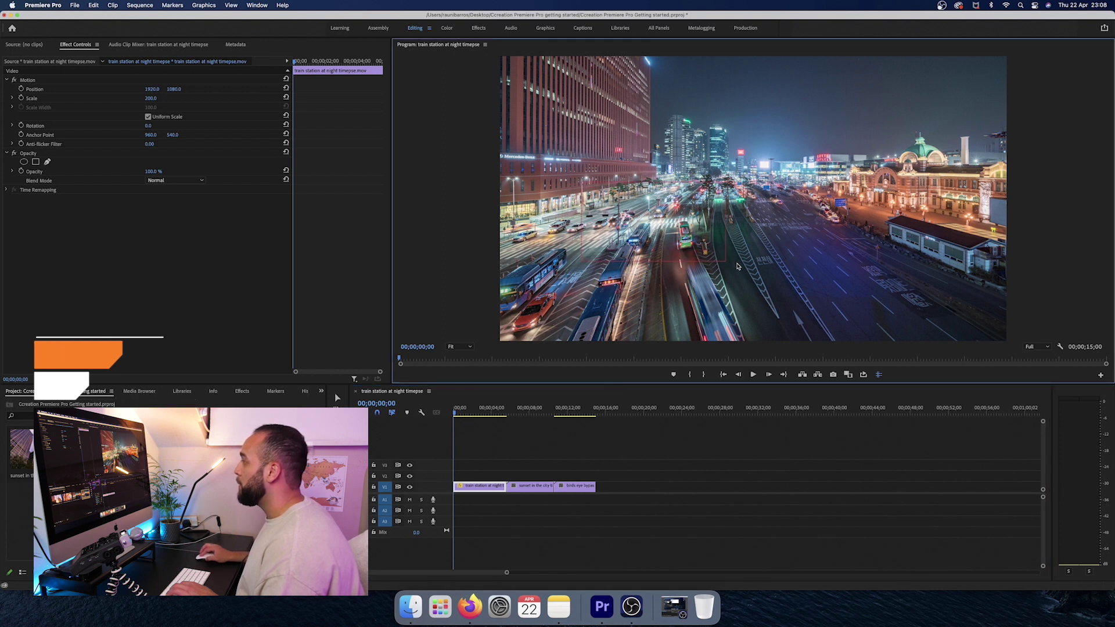
pyautogui.moveTo(738, 266); pyautogui.dragTo(858, 303)
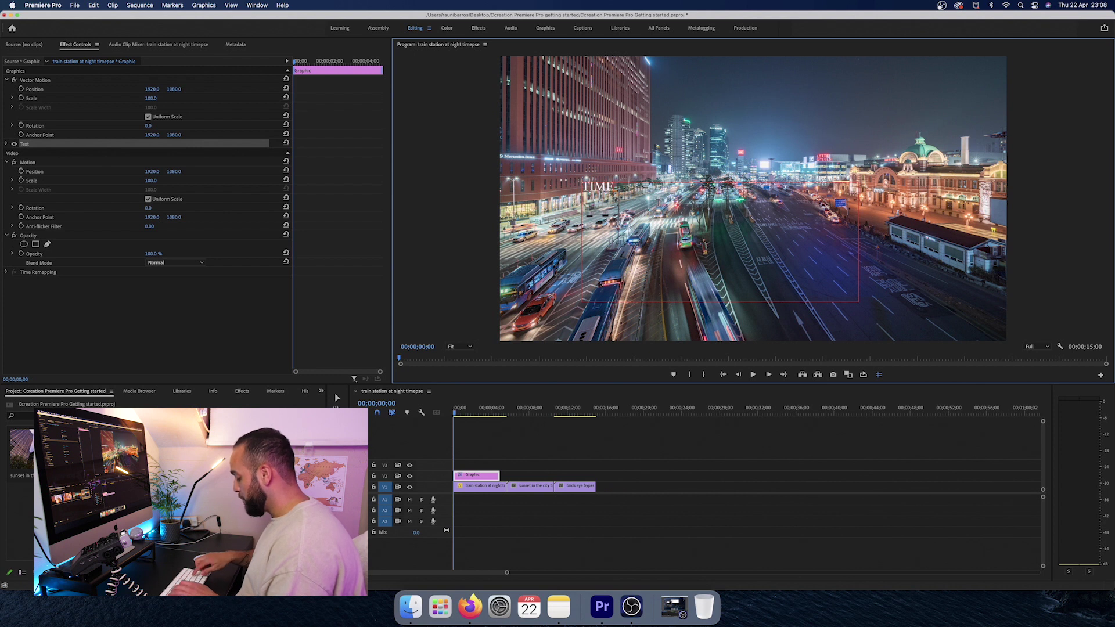
pyautogui.write('TIMELAPSE')
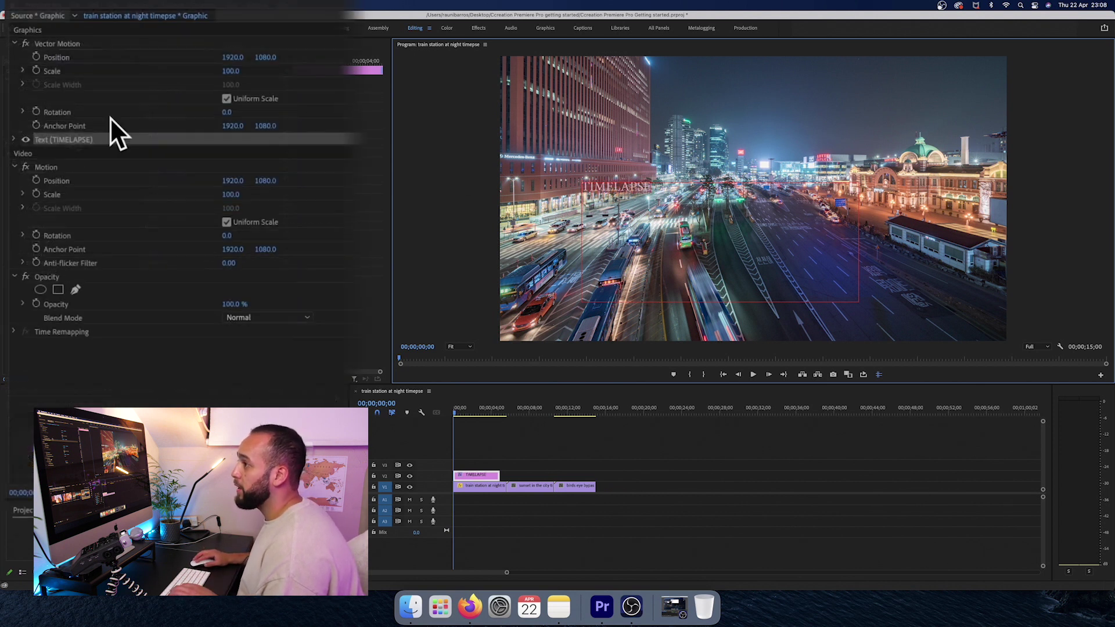
# Style the TIMELAPSE title as centred Avenir Heavy faux bold, scaled to about 267%
pyautogui.click(14, 140)
pyautogui.click(63, 183)
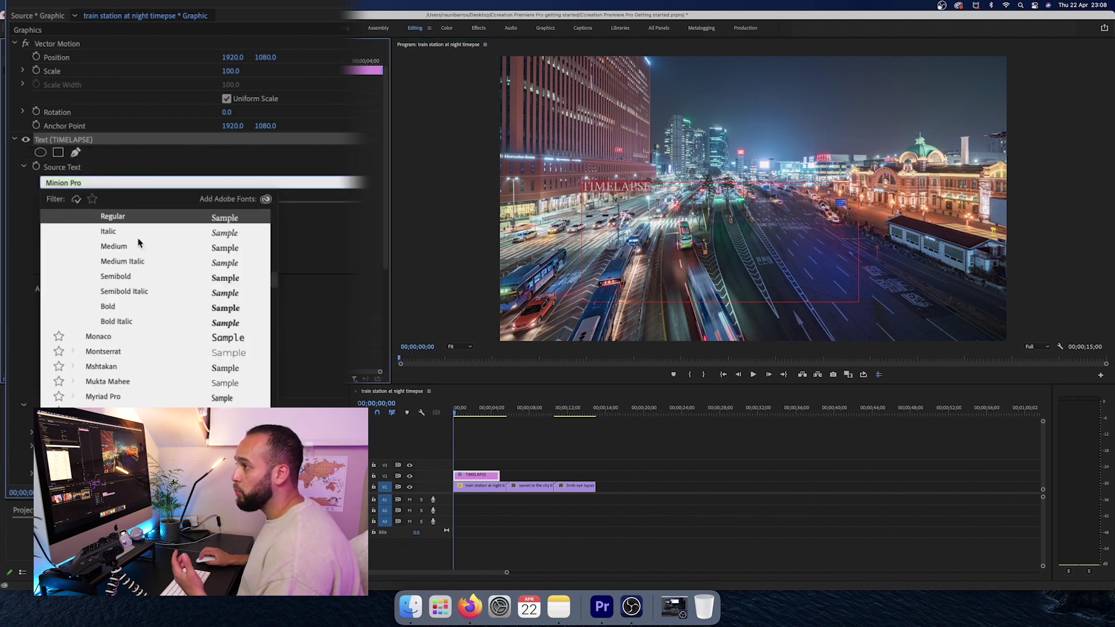
pyautogui.write('avenir')
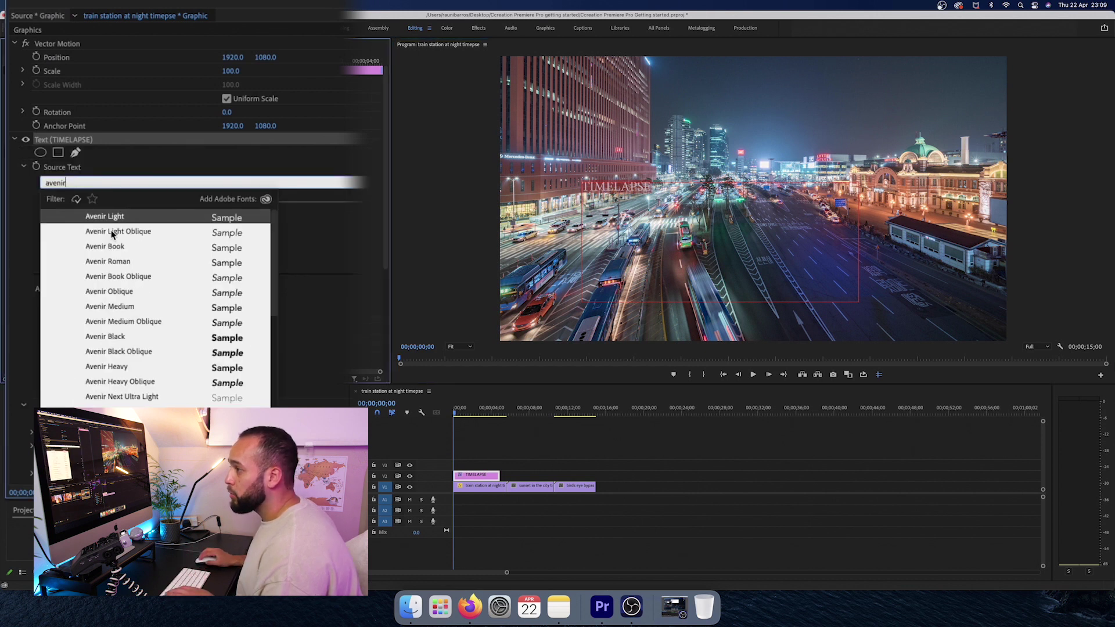
pyautogui.click(115, 368)
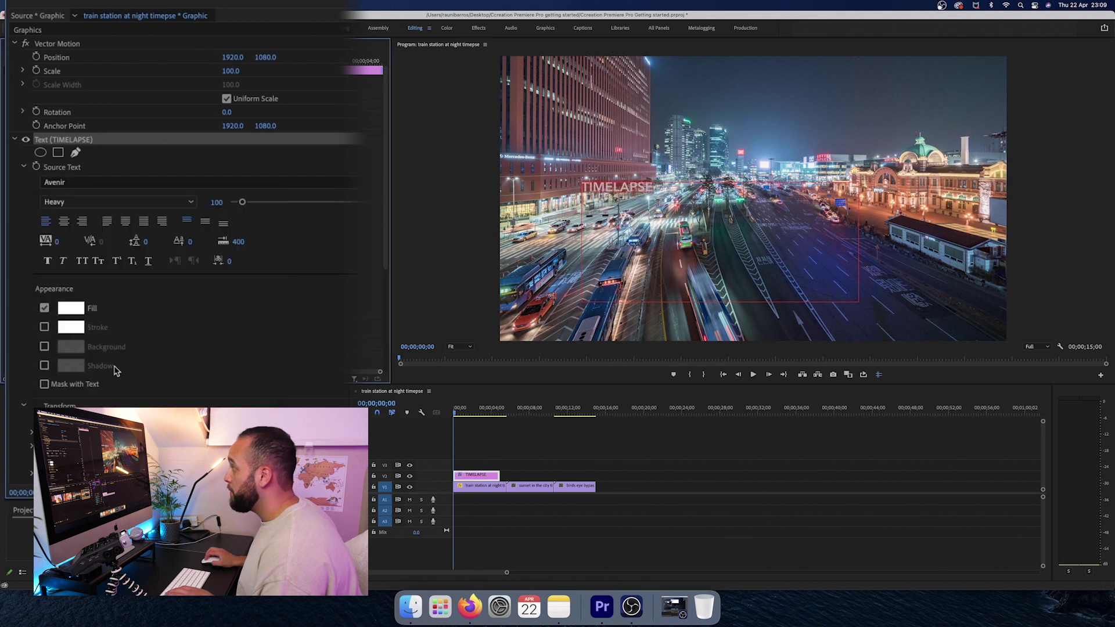
pyautogui.click(64, 223)
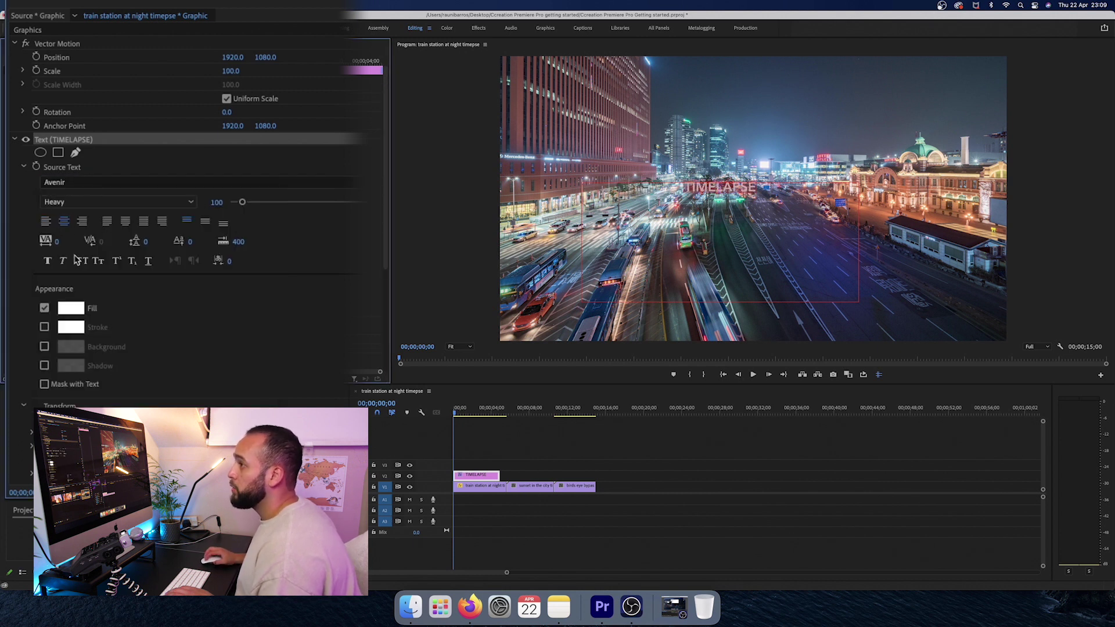
pyautogui.click(49, 261)
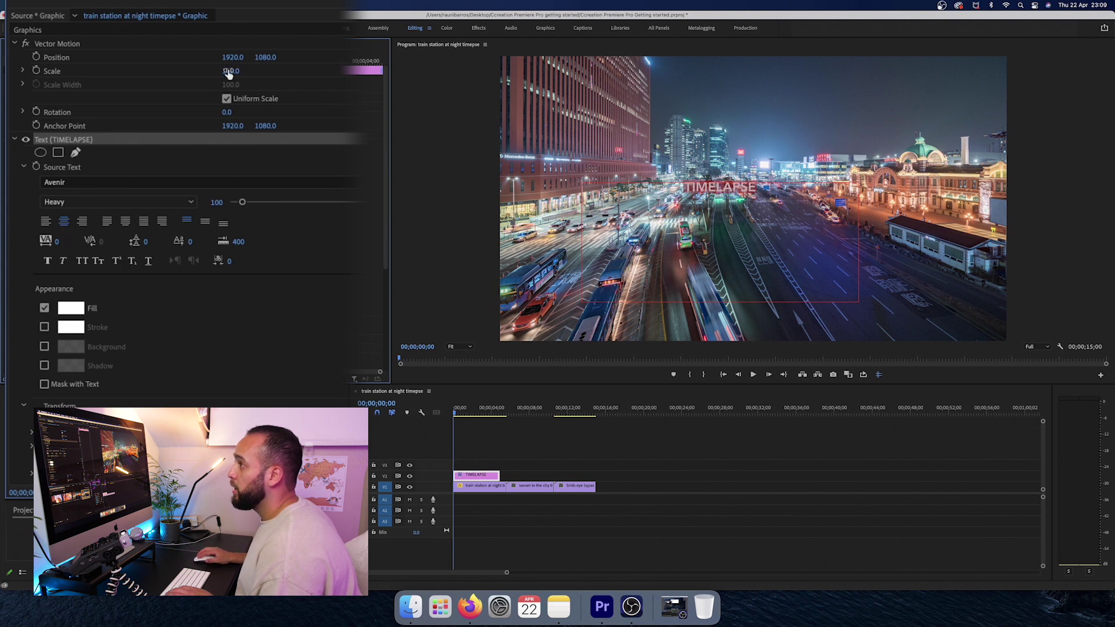
pyautogui.moveTo(228, 72); pyautogui.dragTo(349, 72)
pyautogui.moveTo(232, 57); pyautogui.dragTo(266, 55)
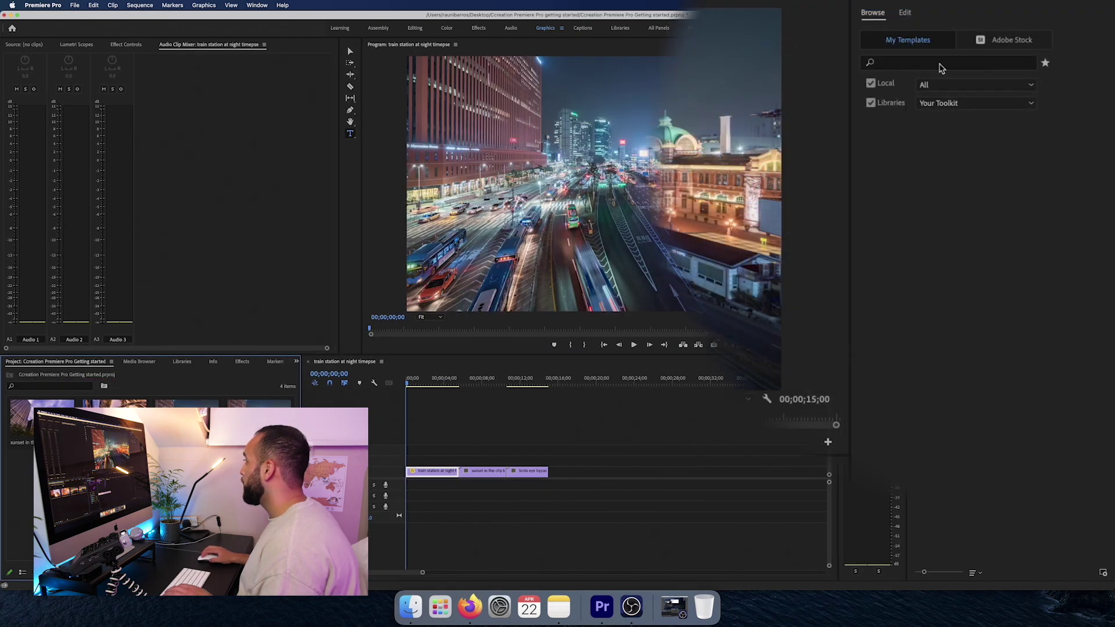
# Search the templates for 'cc' and place ccBold 1 above the clips in the sequence
pyautogui.click(942, 63)
pyautogui.write('cc')
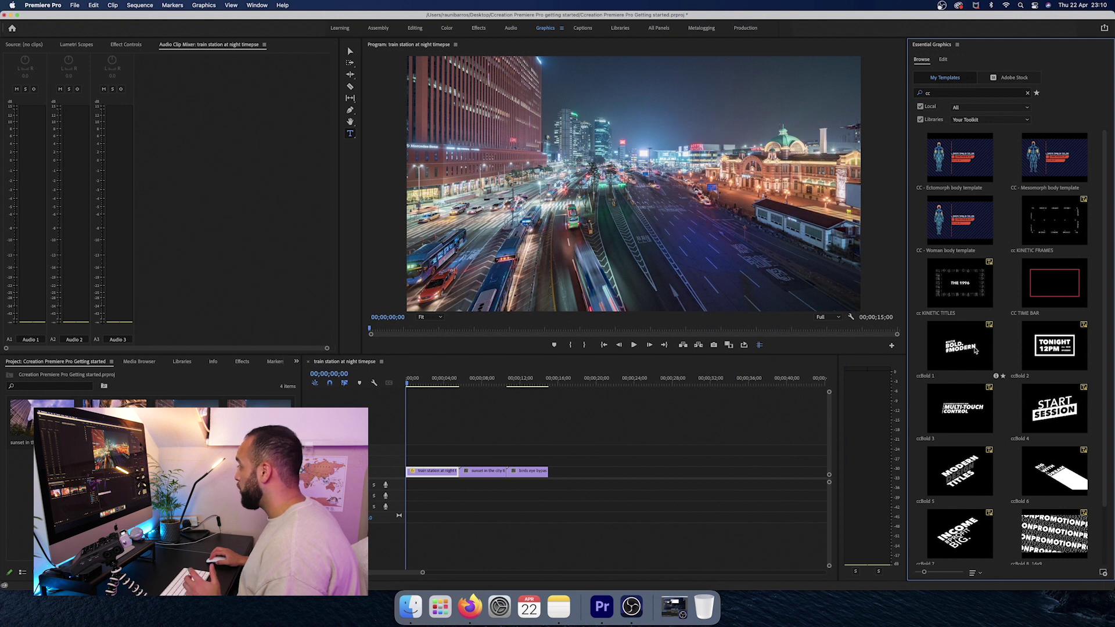
pyautogui.moveTo(969, 352); pyautogui.dragTo(407, 463)
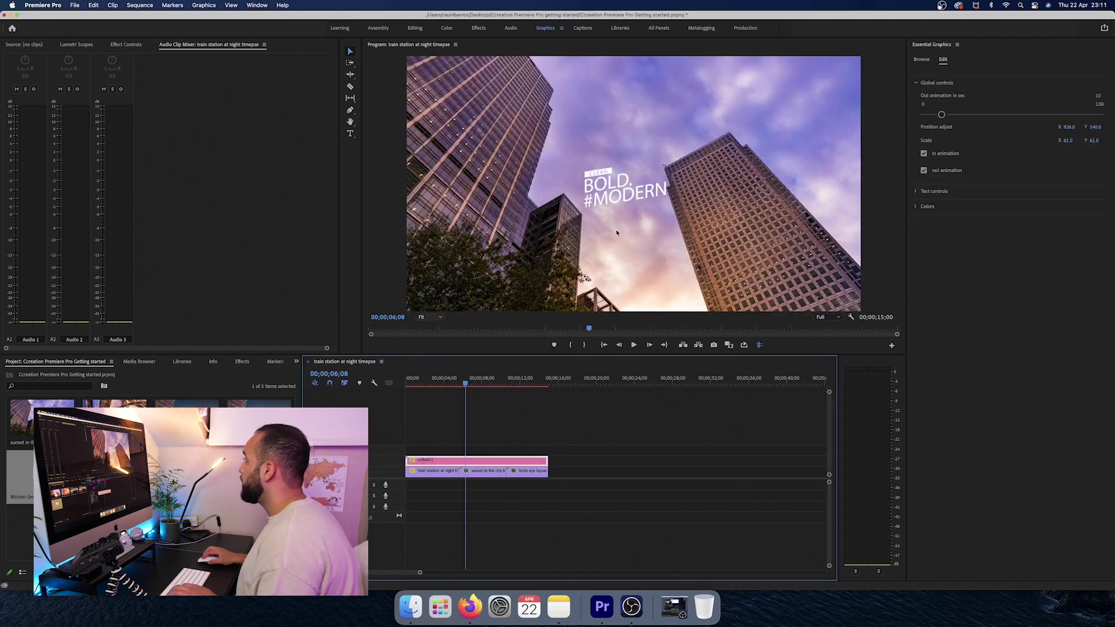
# Replace the template's three text lines with CCREATION, TIMELAPSE and FOOTAGE
pyautogui.click(918, 85)
pyautogui.click(920, 100)
pyautogui.click(934, 122)
pyautogui.write('CCREATION')
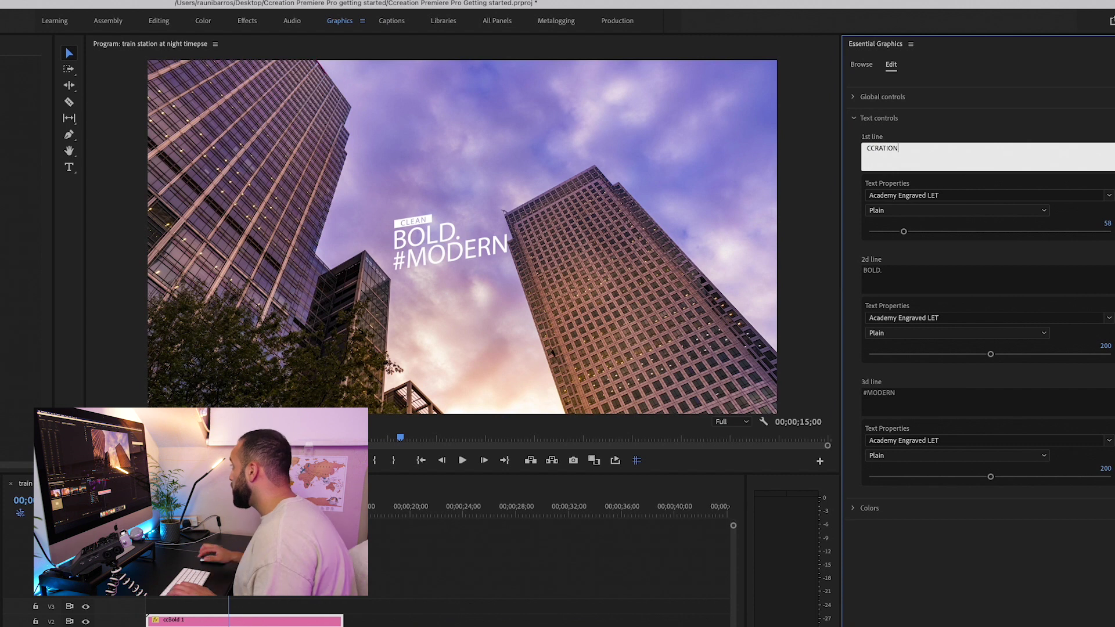
pyautogui.press('Tab')
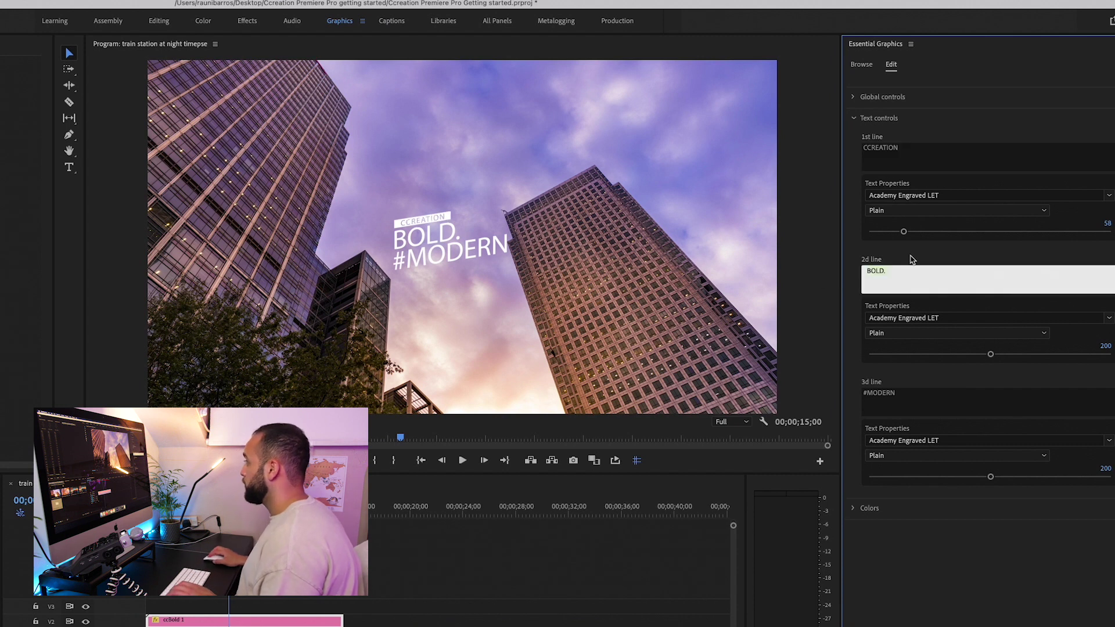
pyautogui.write('TIMELAPSE')
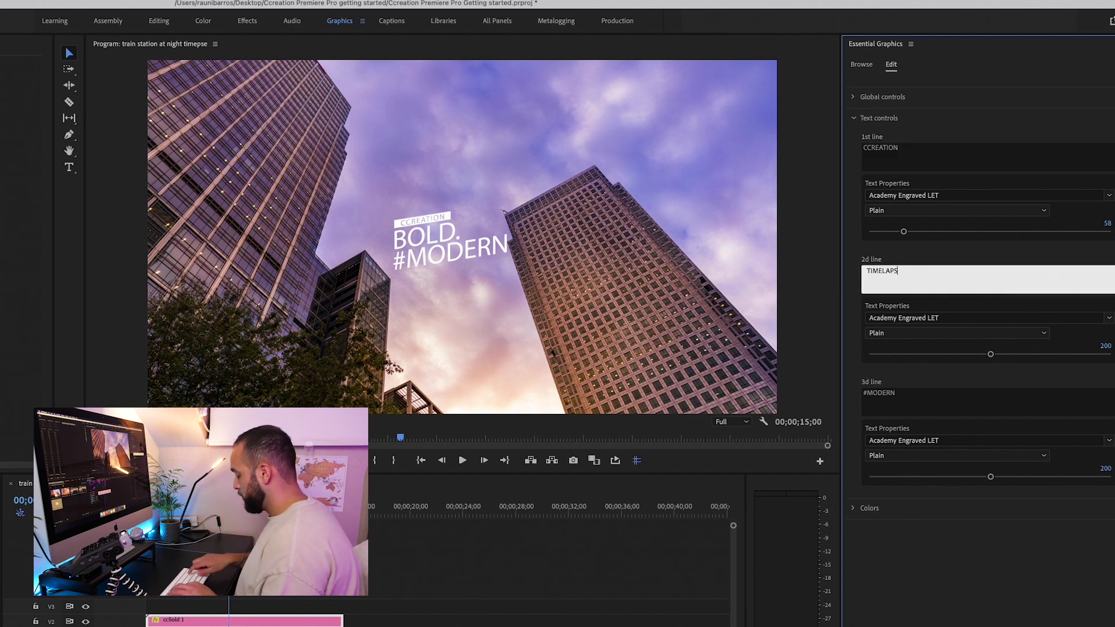
pyautogui.press('Tab')
pyautogui.write('FOOTAGE')
pyautogui.press('Tab')
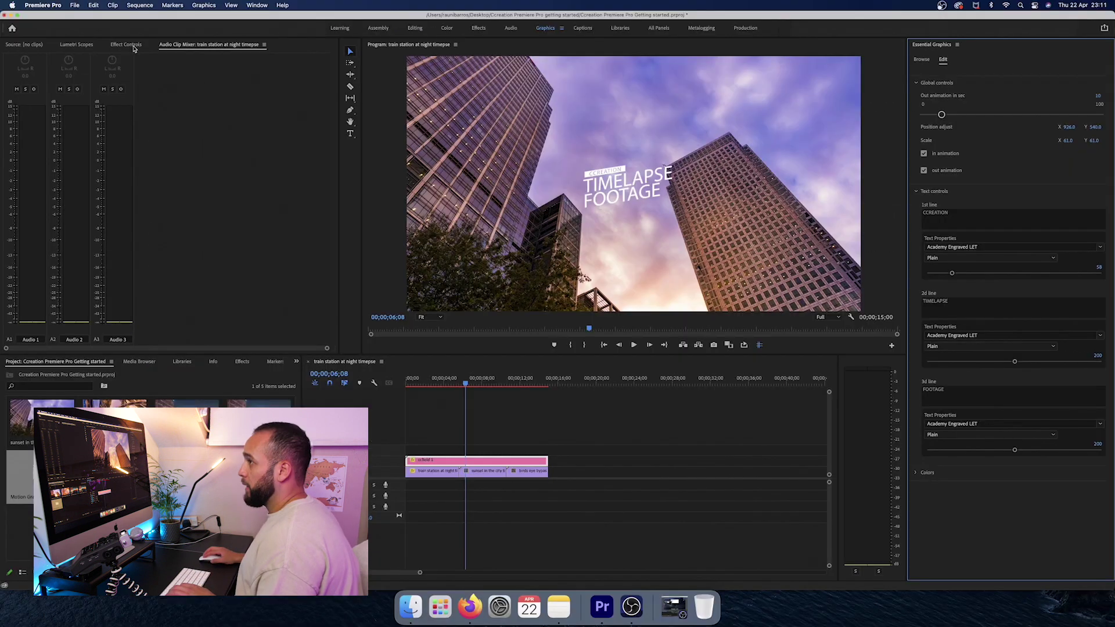
pyautogui.click(141, 68)
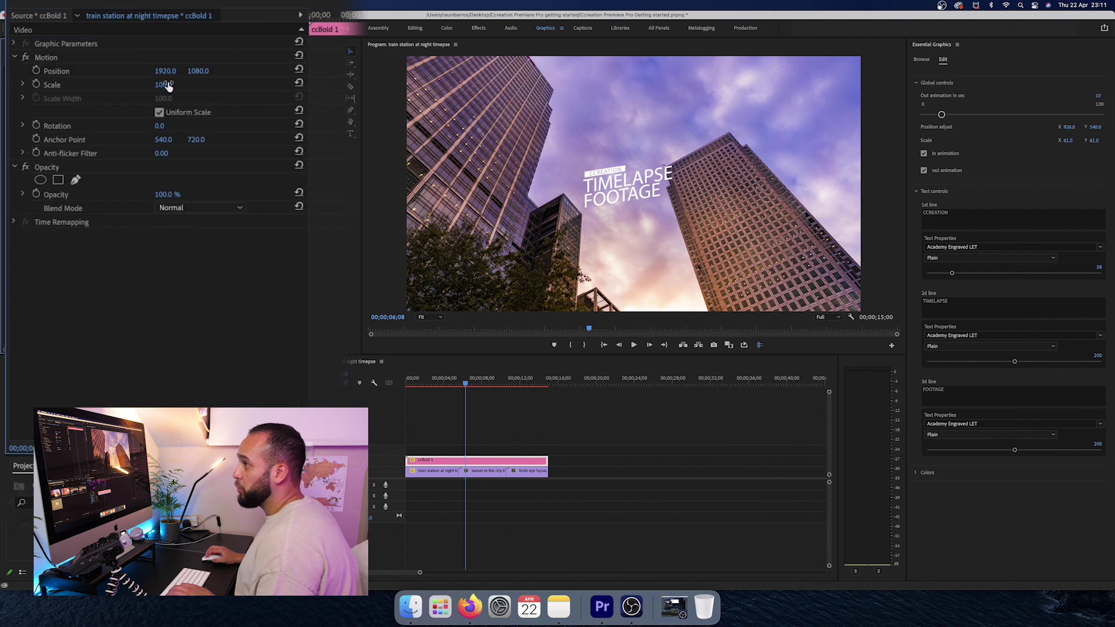
# Scale the ccBold 1 title to 185% and play the sequence from the start
pyautogui.moveTo(168, 85); pyautogui.dragTo(531, 418)
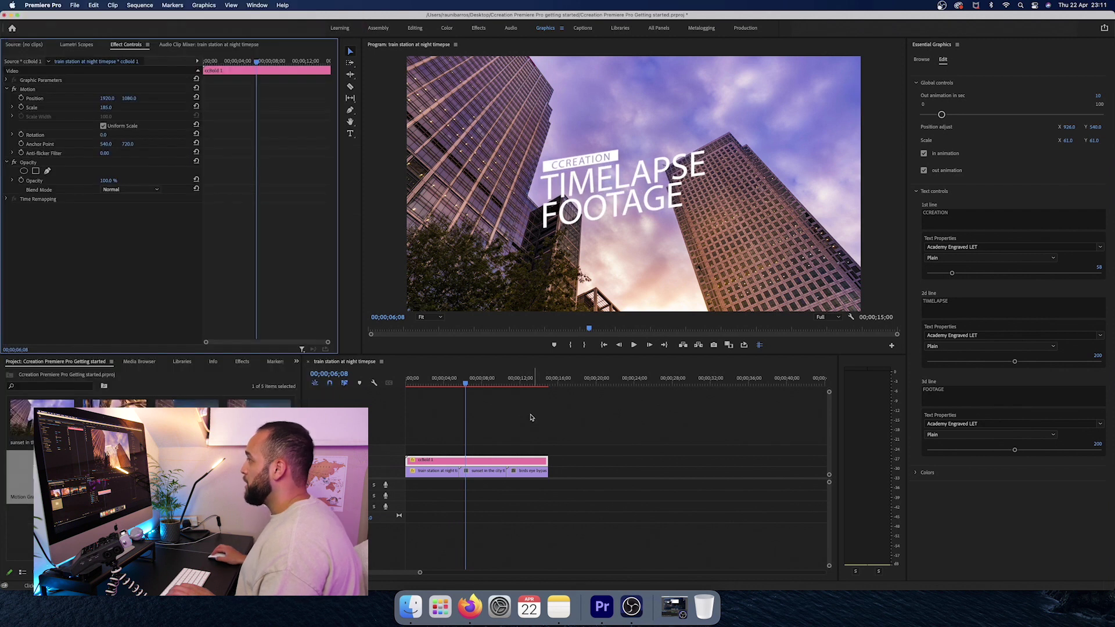
pyautogui.click(430, 412)
pyautogui.press('Home')
pyautogui.press('space')
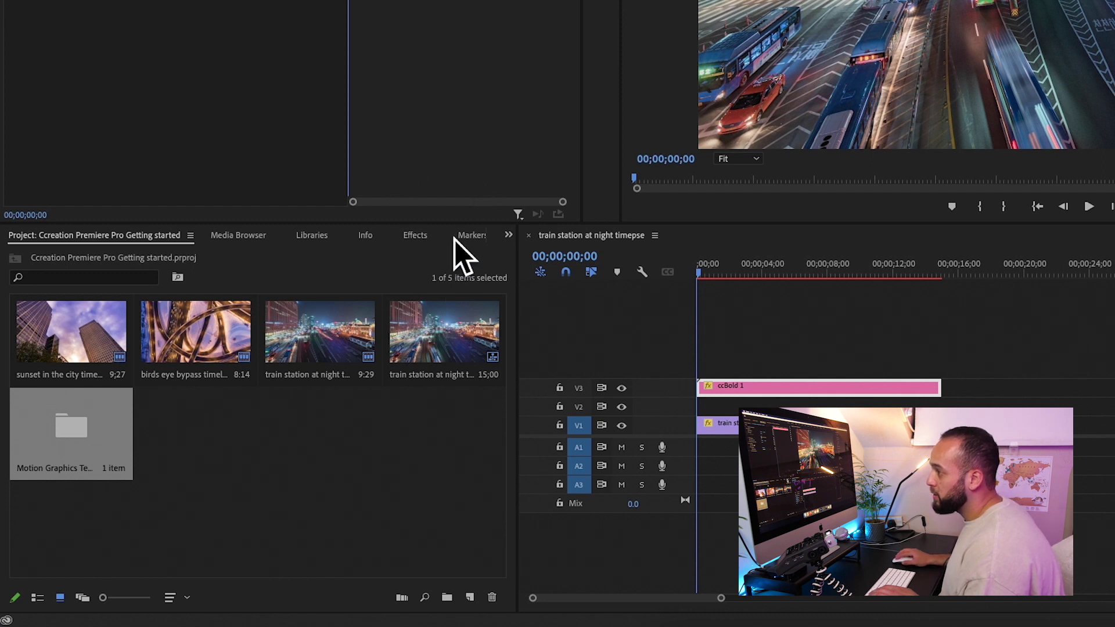
# Apply Cross Dissolve from Video Transitions > Dissolve to the cut between the train station and sunset clips on V1
pyautogui.click(414, 235)
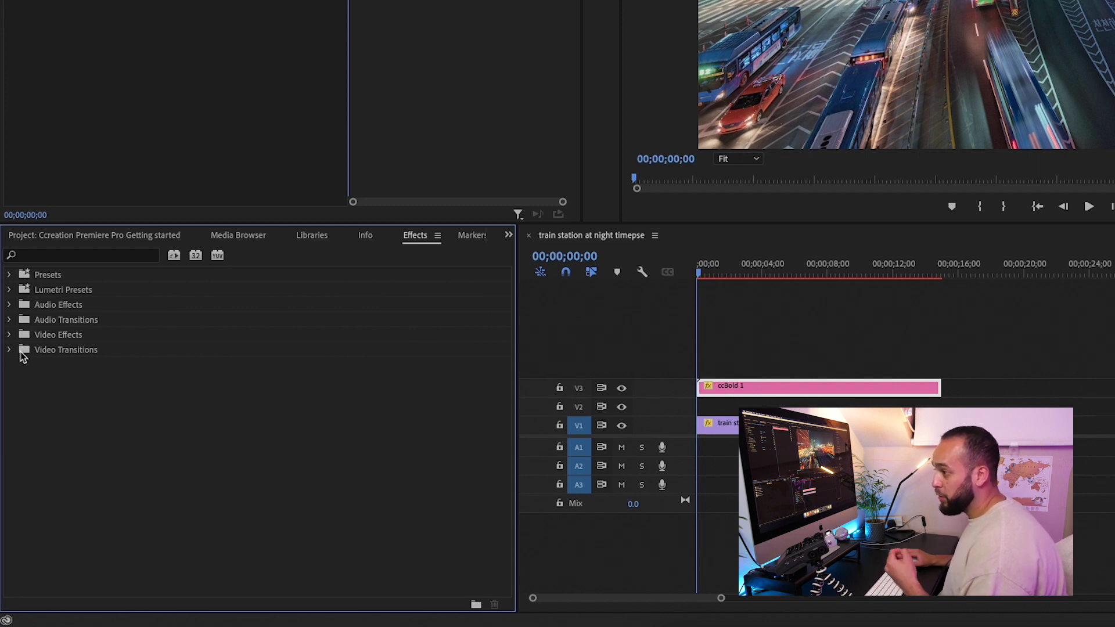
pyautogui.click(9, 350)
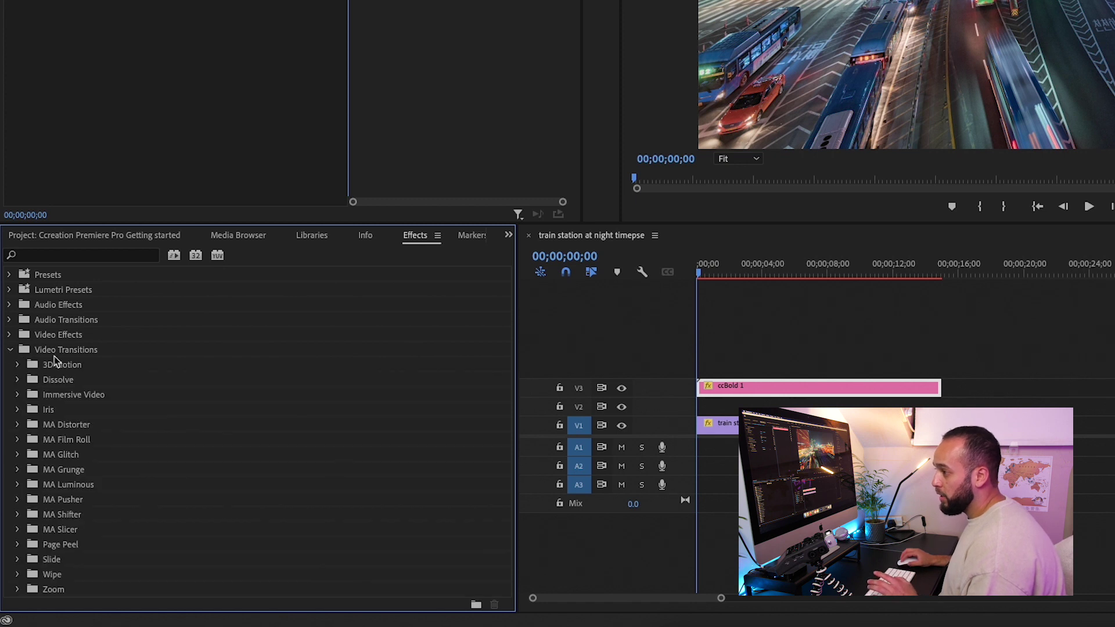
pyautogui.click(17, 380)
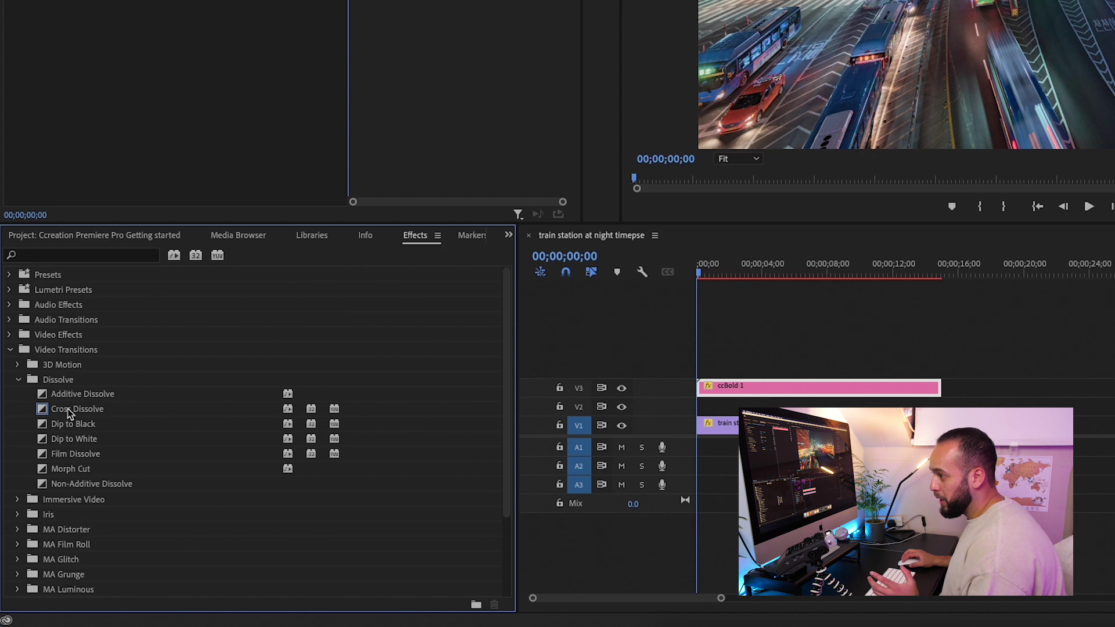
pyautogui.moveTo(70, 414); pyautogui.dragTo(686, 405)
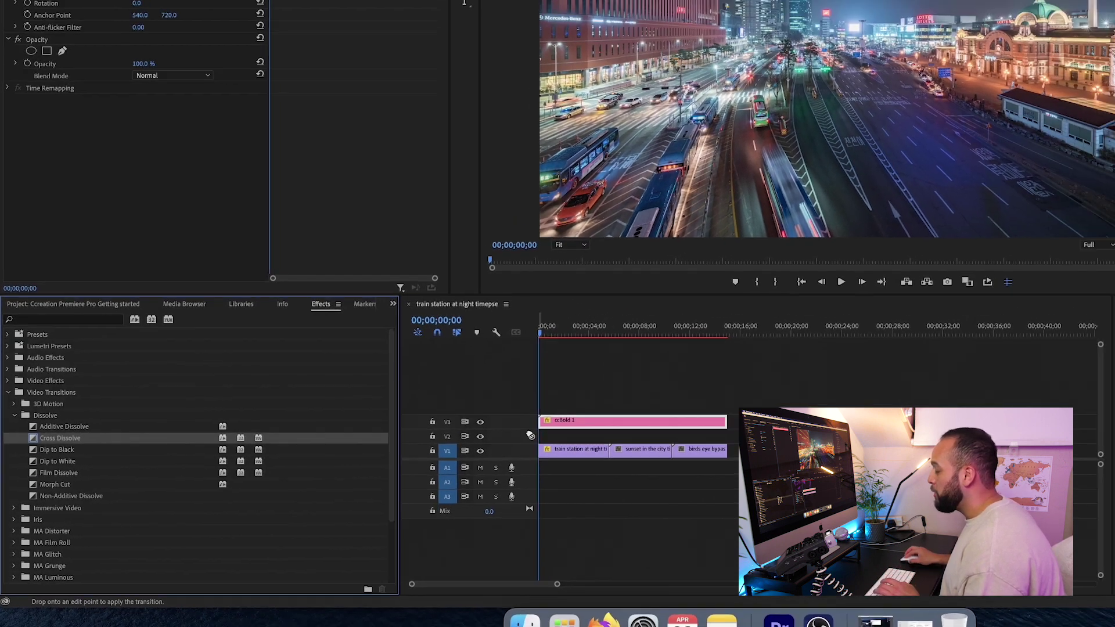
pyautogui.moveTo(530, 436); pyautogui.dragTo(610, 450)
pyautogui.moveTo(442, 487); pyautogui.dragTo(440, 486)
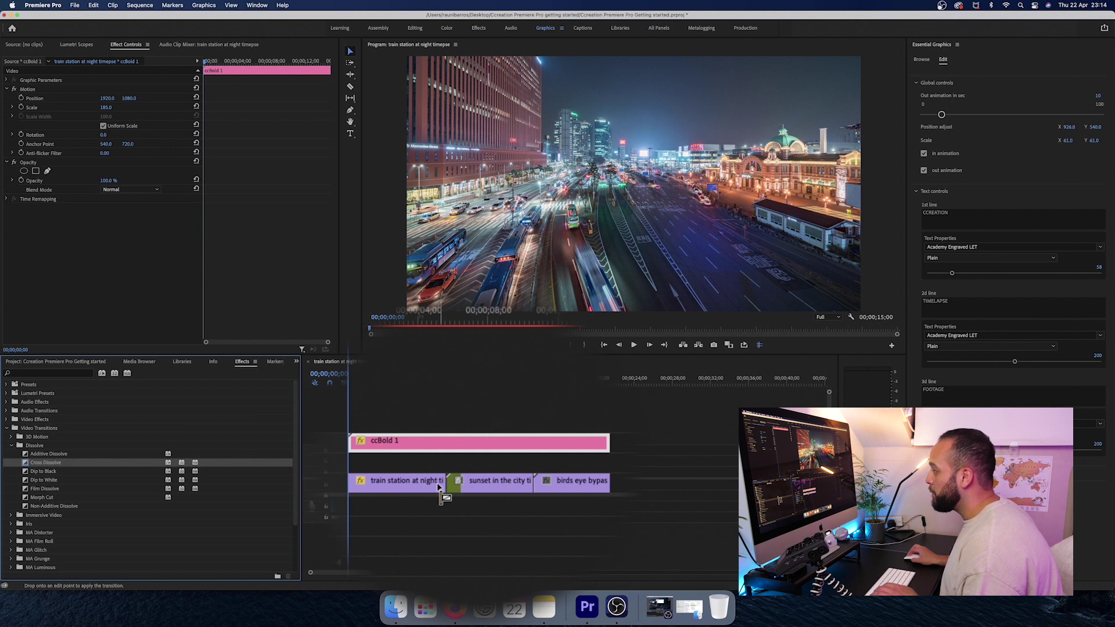
pyautogui.moveTo(483, 318); pyautogui.dragTo(452, 388)
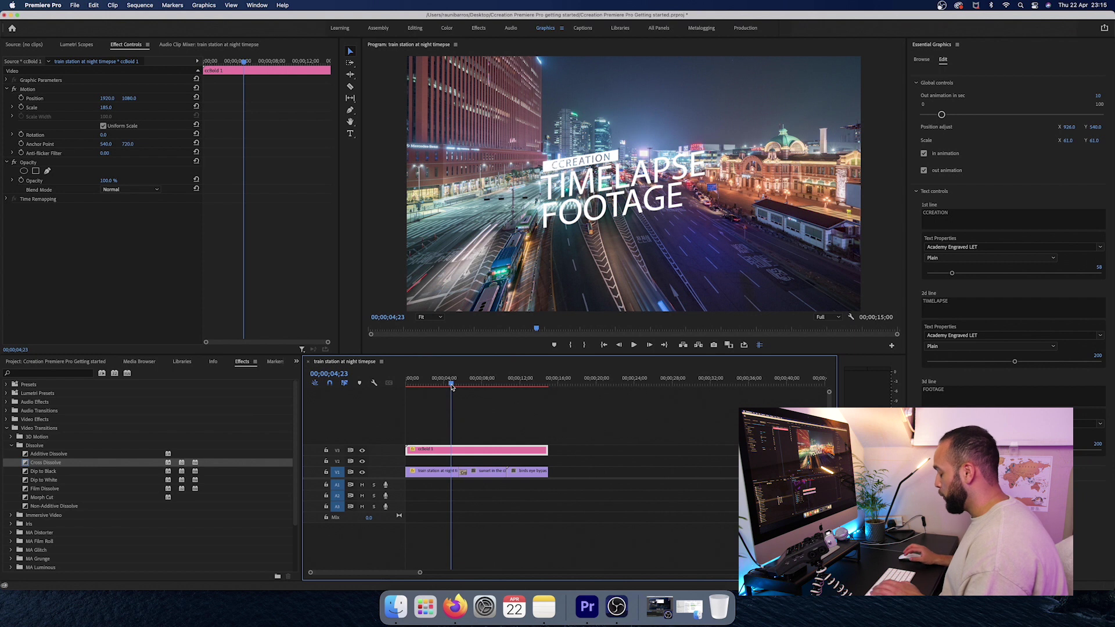
# Play and stop the sequence, then scrub back around the cut to review the title and dissolve
pyautogui.press('space')
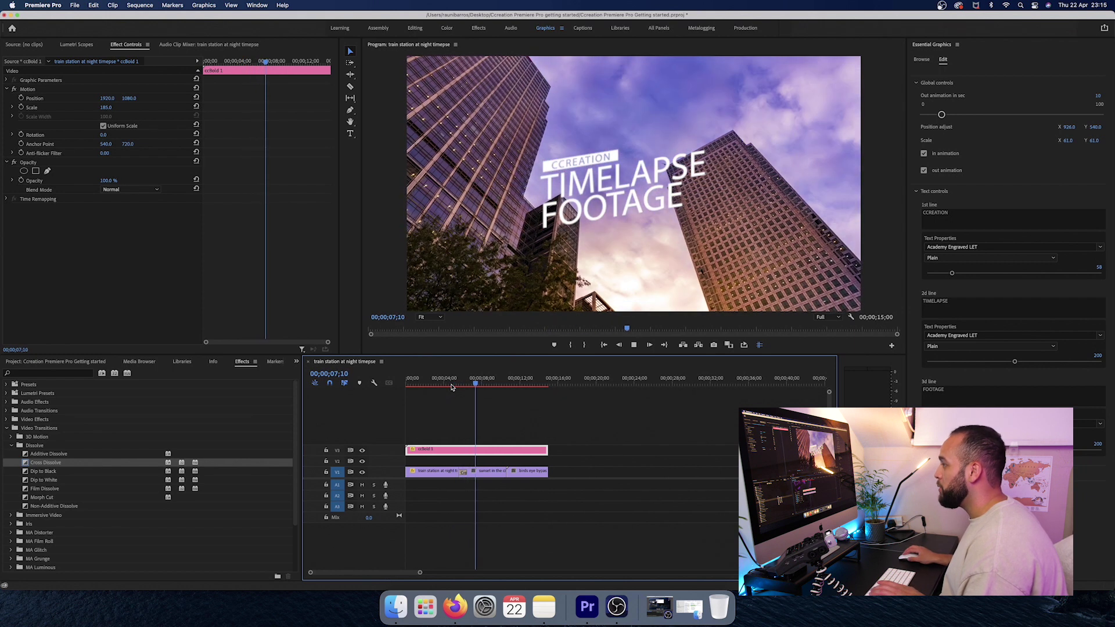
pyautogui.press('space')
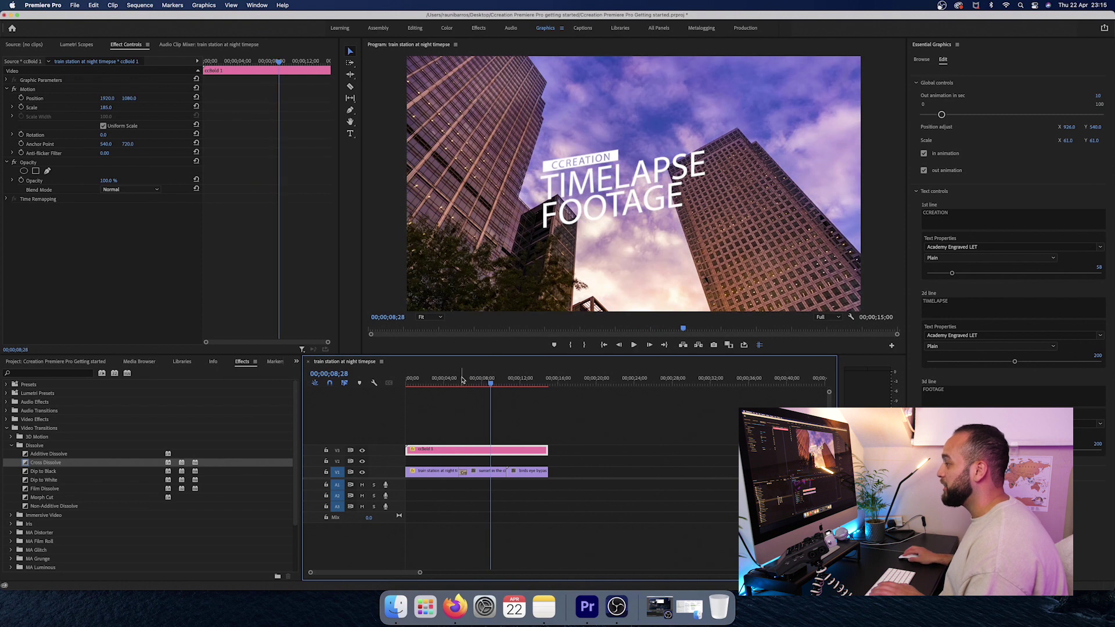
pyautogui.click(455, 382)
pyautogui.click(447, 382)
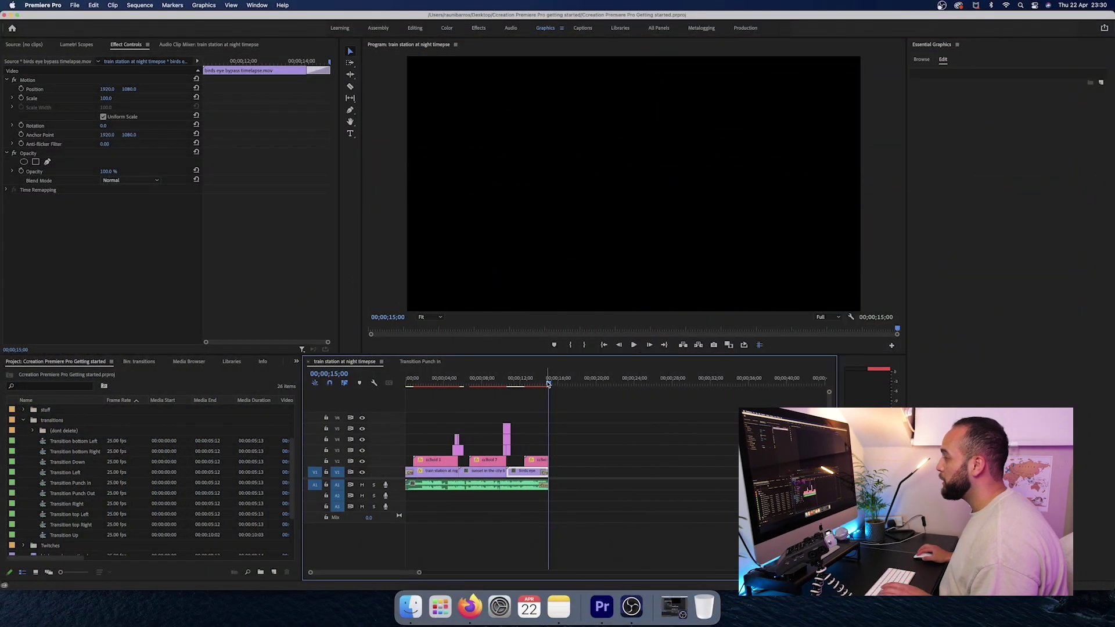
# Select all clips and mark the out point at the last clip's end, 00;00;15;01
pyautogui.moveTo(548, 384); pyautogui.dragTo(570, 386)
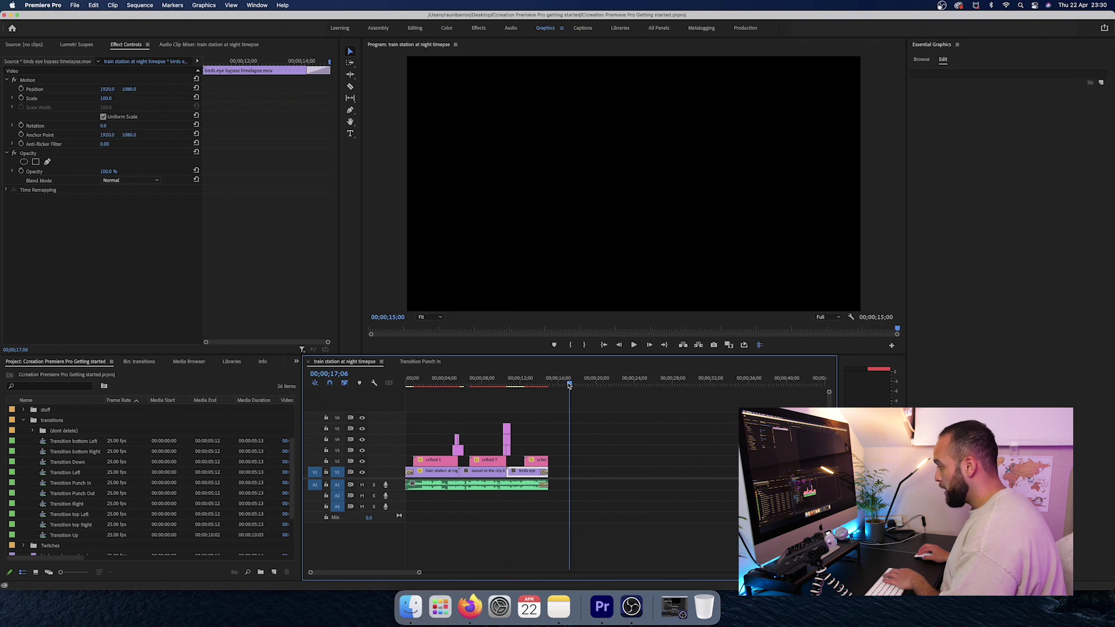
pyautogui.press('Home')
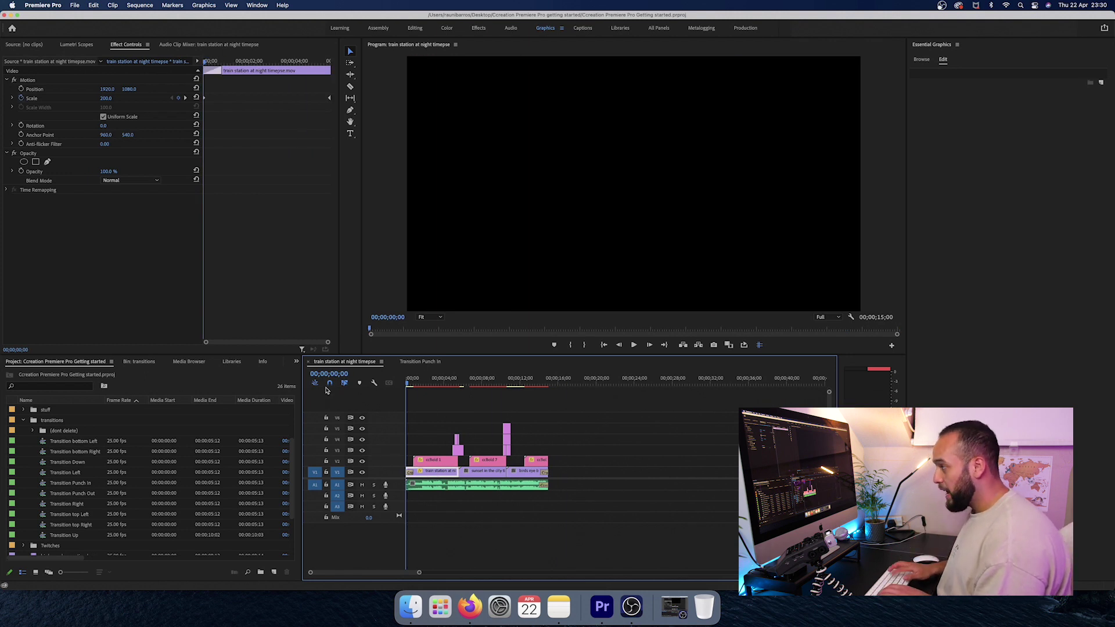
pyautogui.press('super+a')
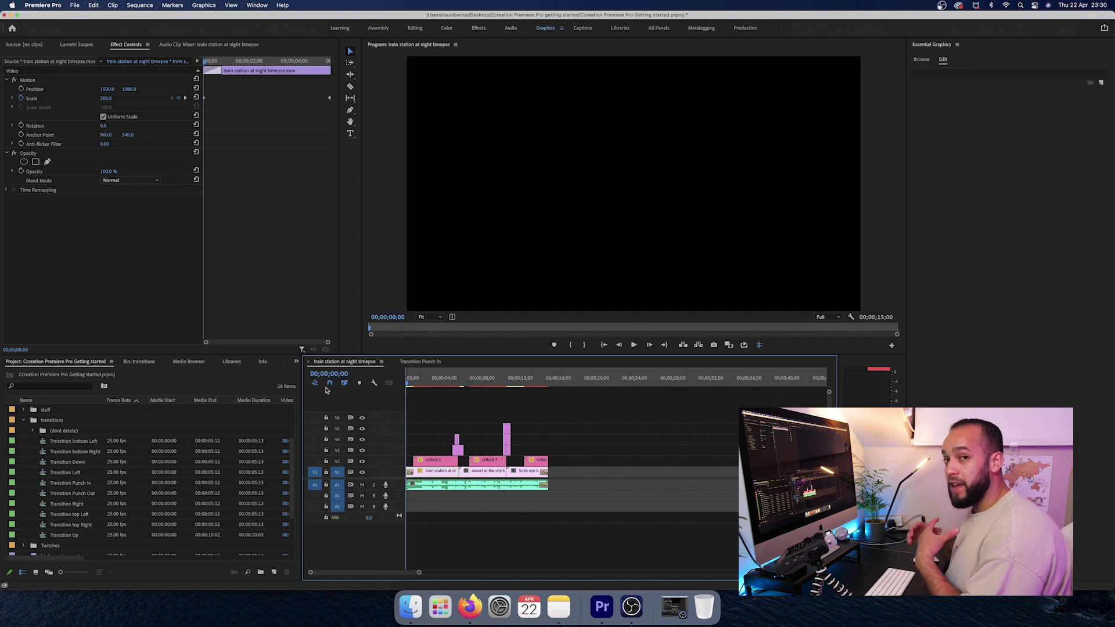
pyautogui.moveTo(561, 383); pyautogui.dragTo(549, 385)
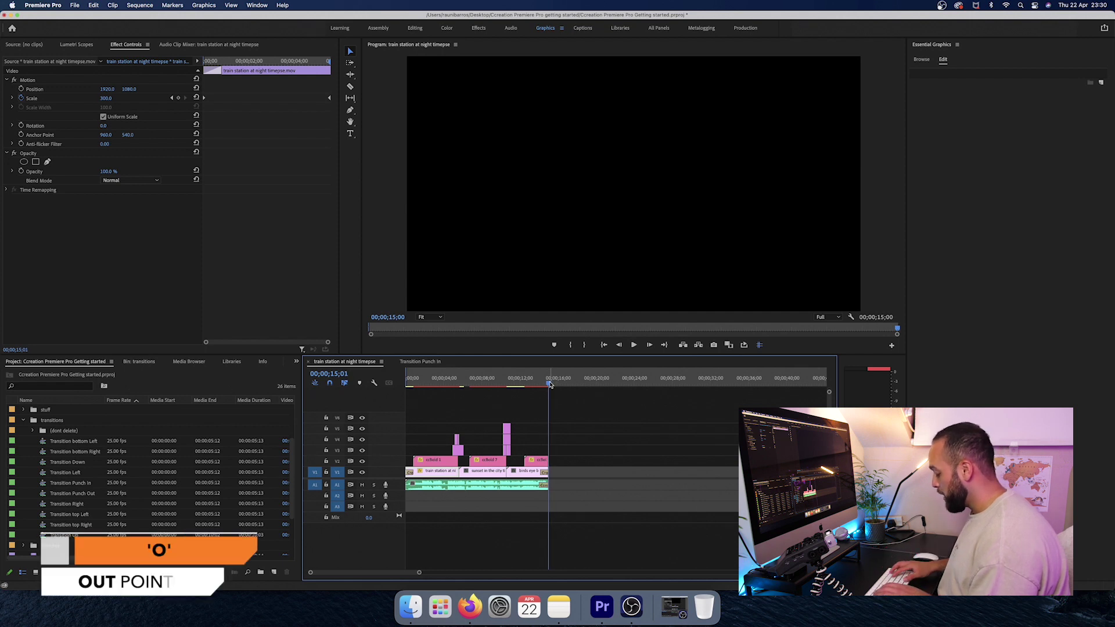
pyautogui.press('o')
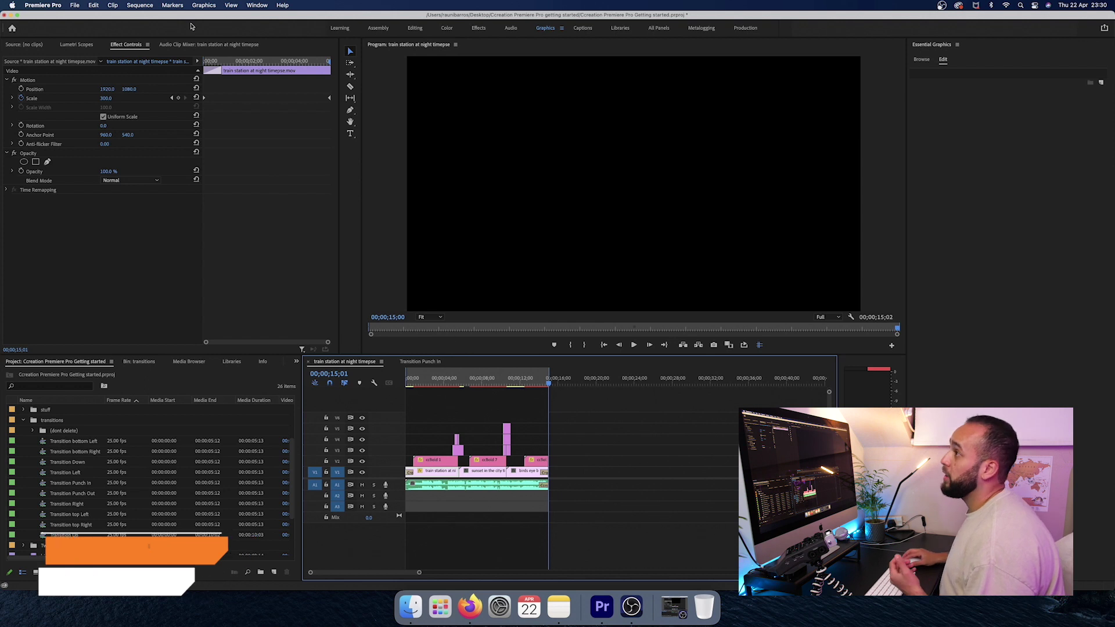
# Run Sequence > Render In to Out to generate previews for the marked range
pyautogui.click(141, 6)
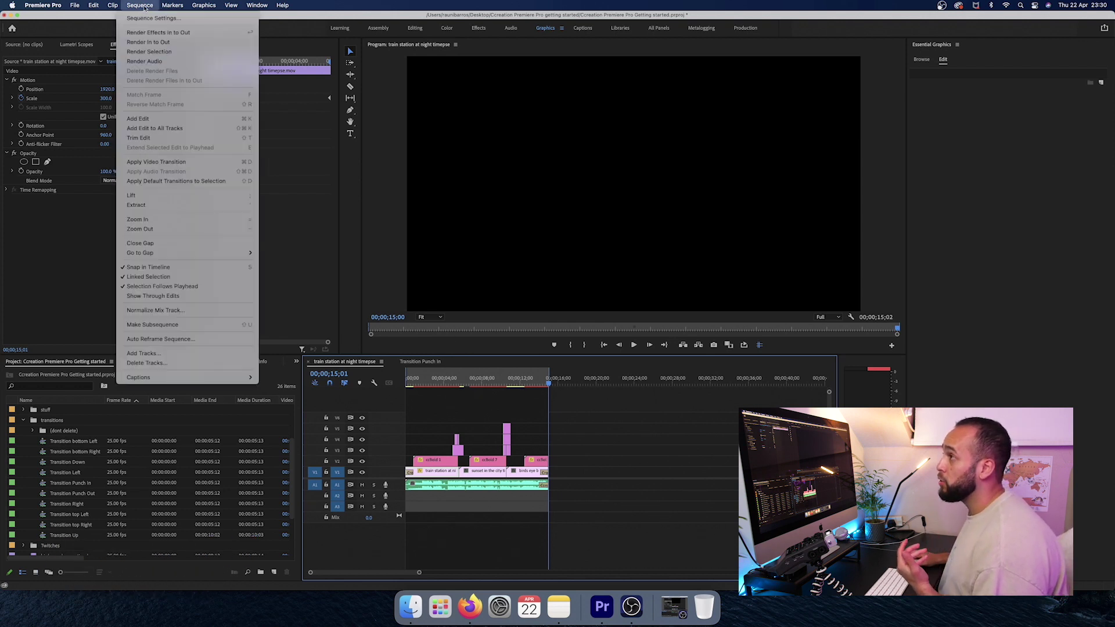
pyautogui.click(163, 42)
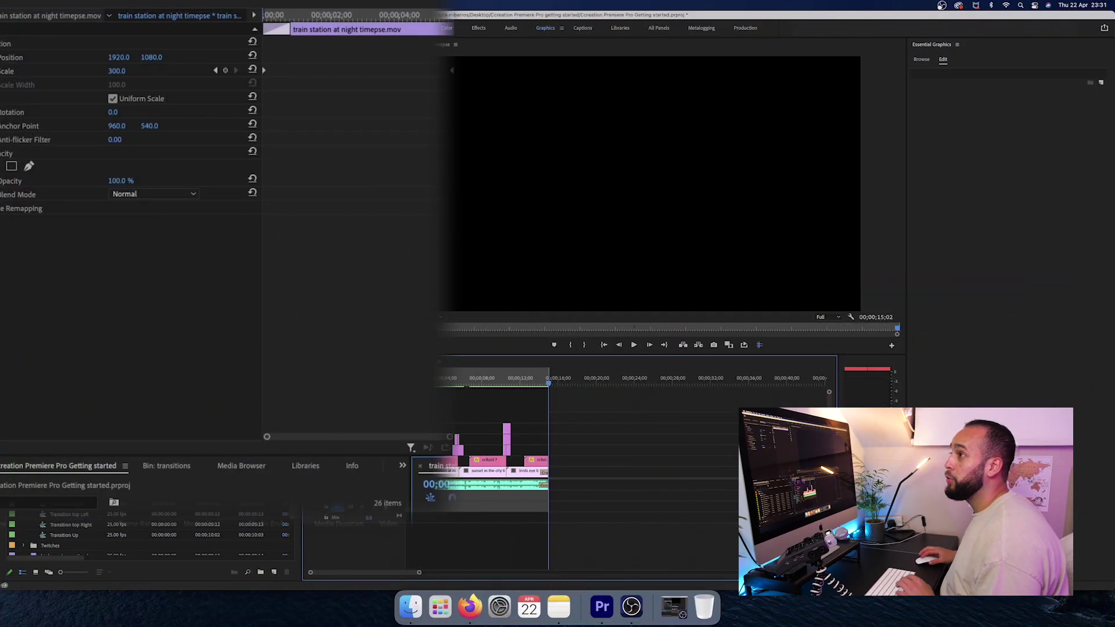
# Open File > Export > Media with H.264 format kept, then bring up the output name dialog
pyautogui.click(69, 1)
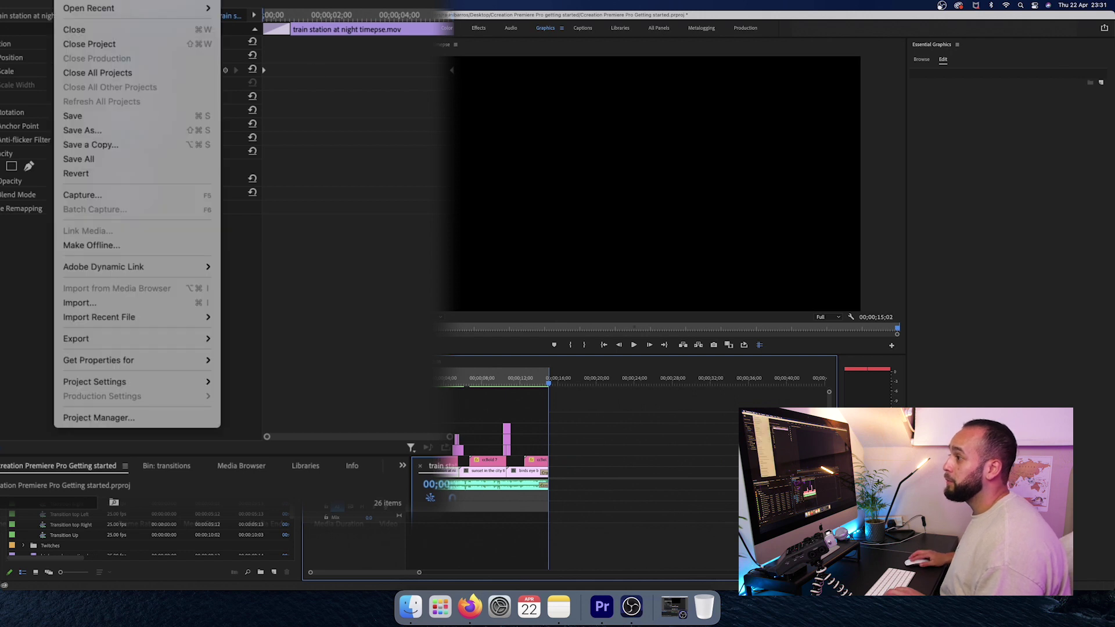
pyautogui.moveTo(148, 339)
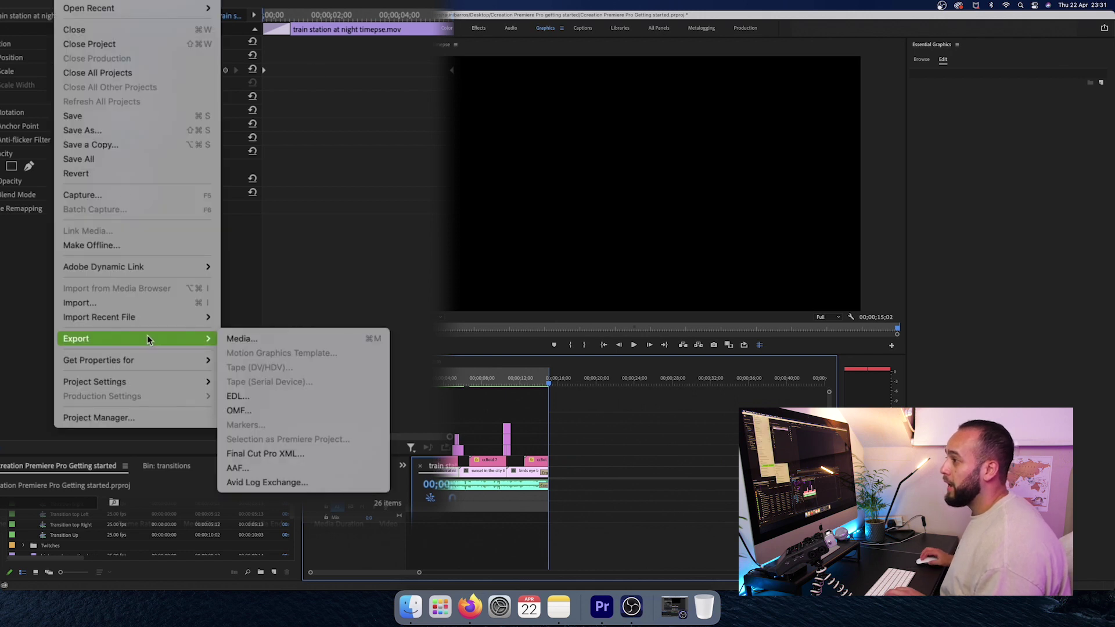
pyautogui.click(238, 338)
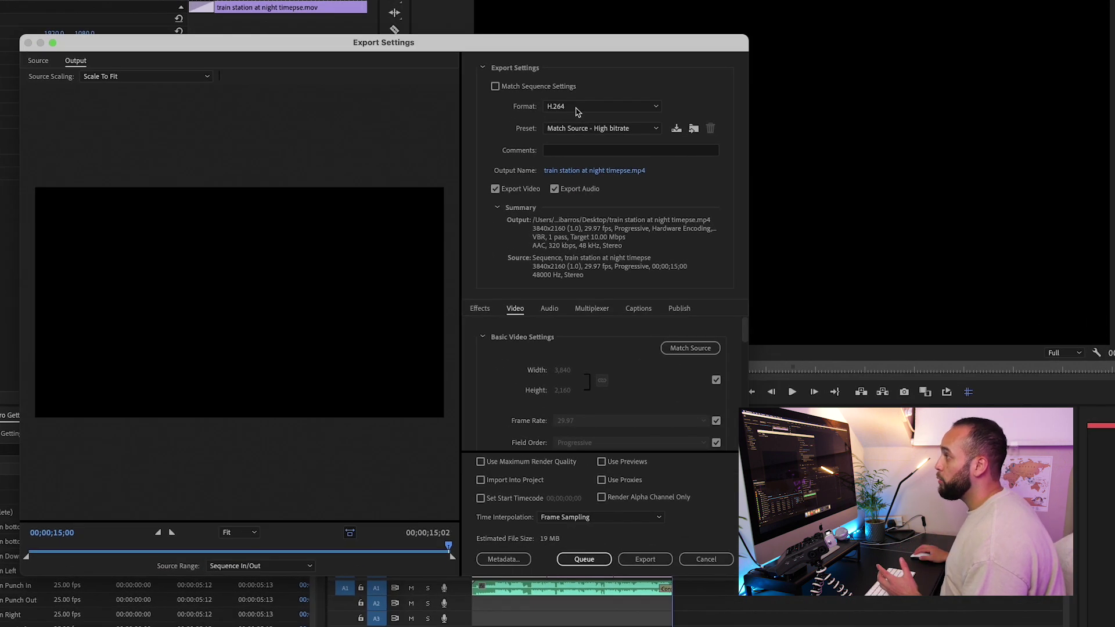
pyautogui.click(480, 145)
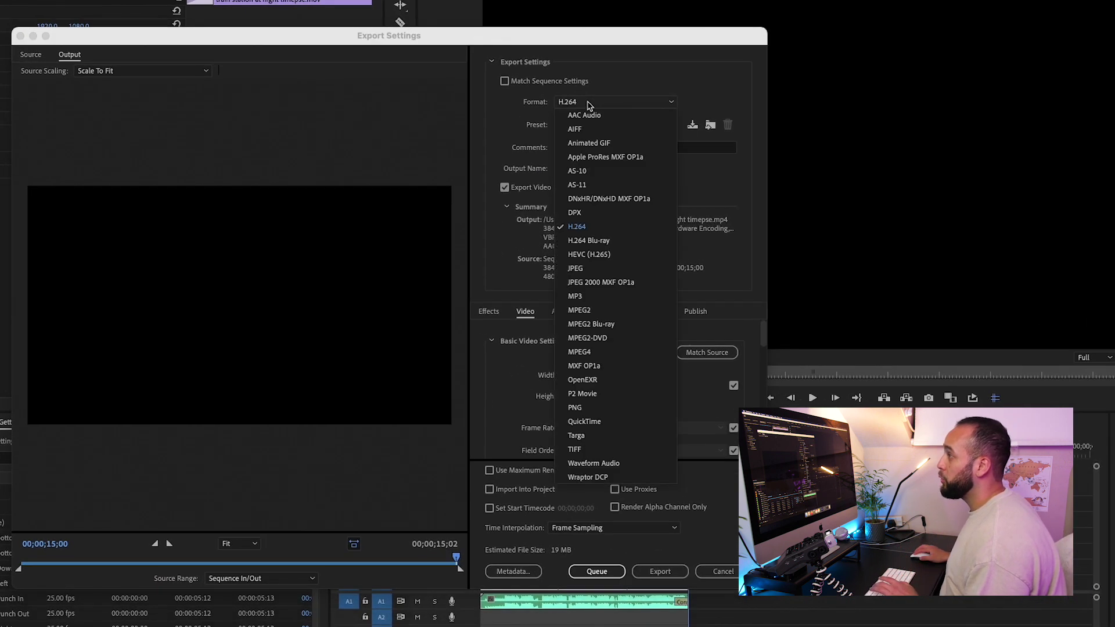
pyautogui.click(598, 227)
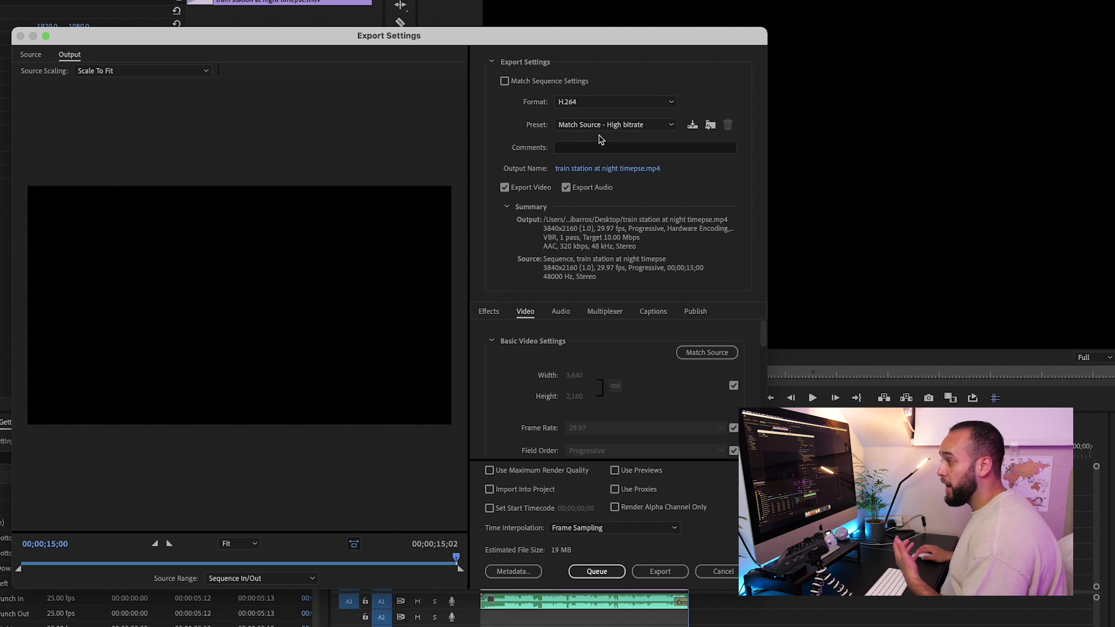
pyautogui.click(606, 169)
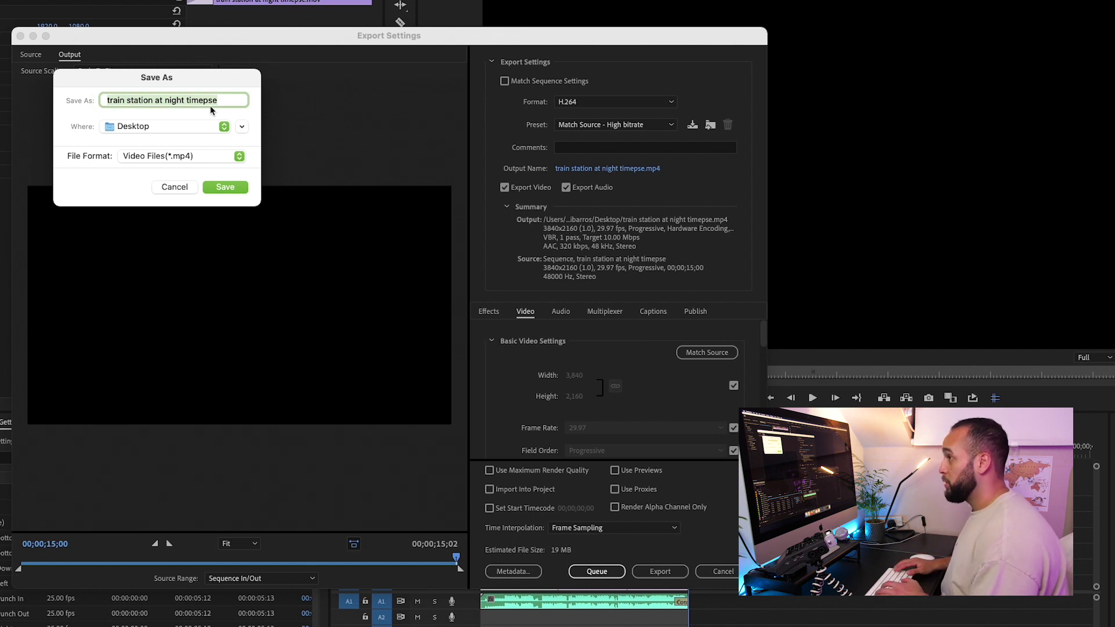
# Save the export as 'Ccreation Learning Premiere pro.mp4' in the project's getting started folder
pyautogui.press('BackSpace')
pyautogui.write('Ccre')
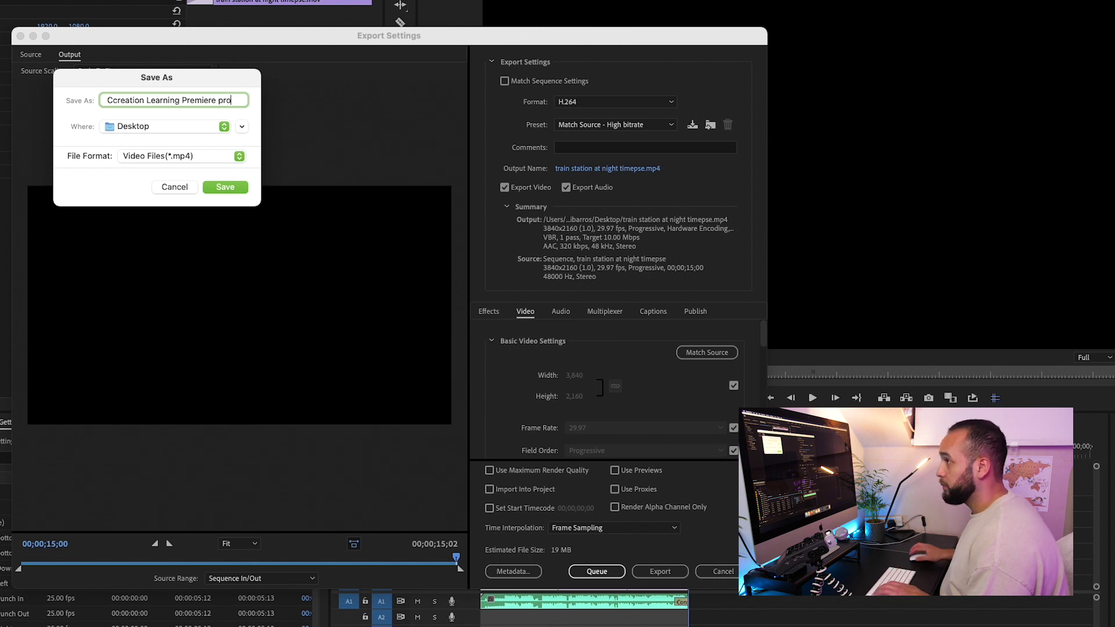
pyautogui.click(186, 125)
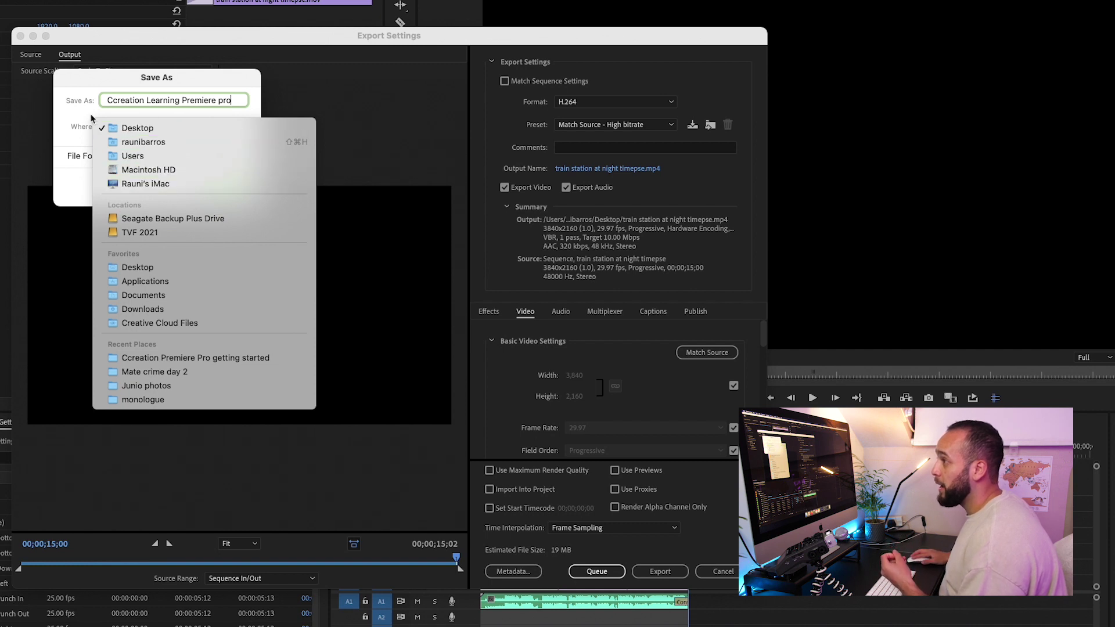
pyautogui.click(186, 128)
pyautogui.click(241, 127)
pyautogui.click(70, 139)
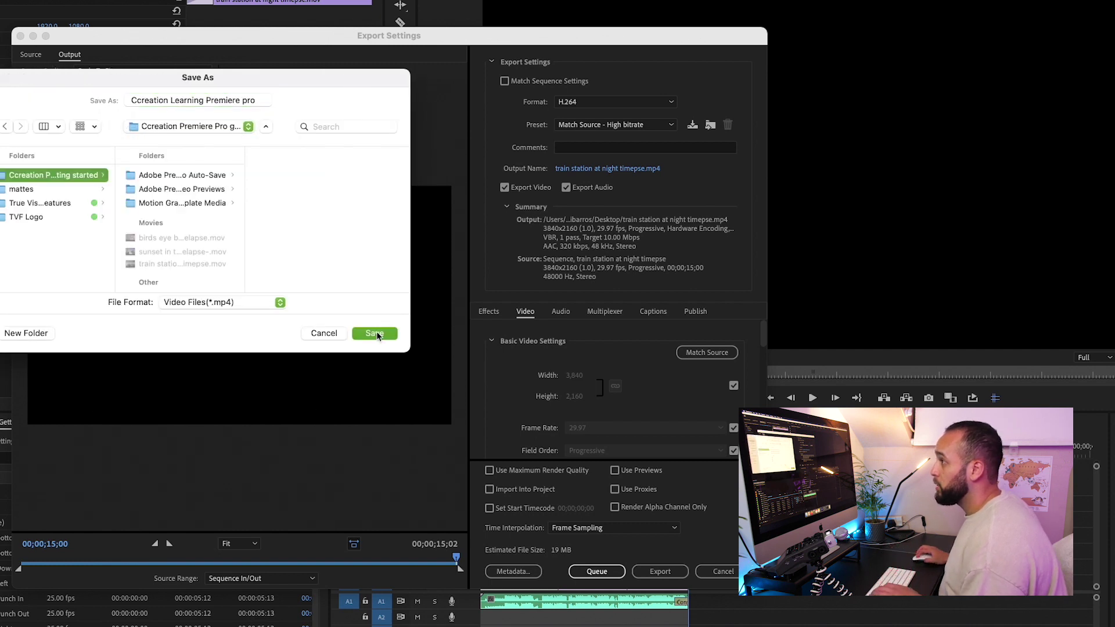
pyautogui.click(371, 329)
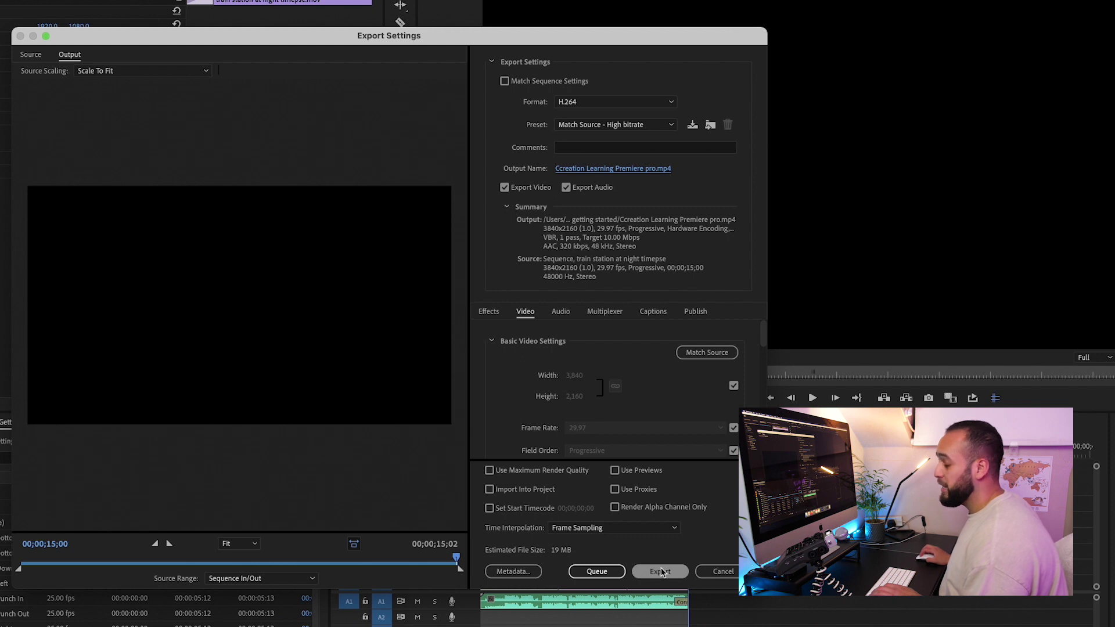